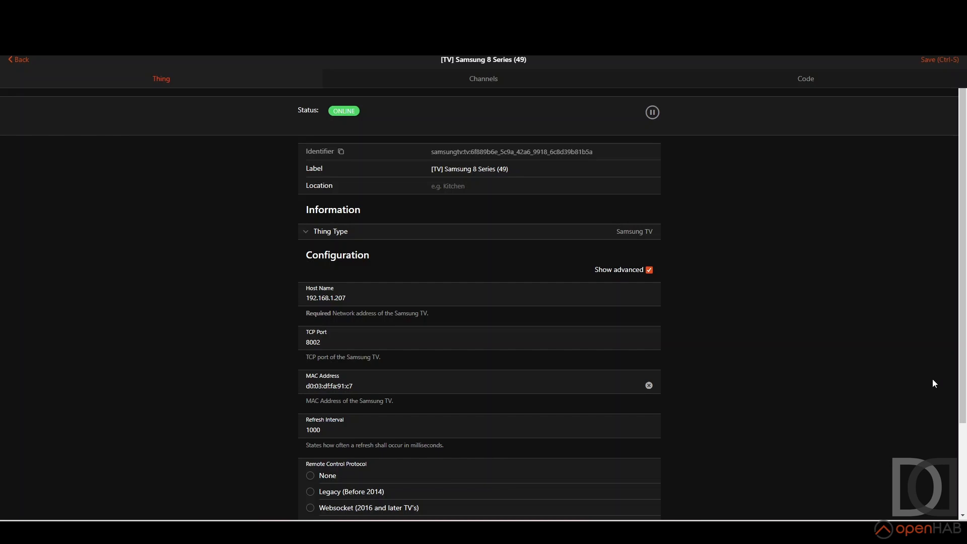
Review the channels of the Samsung 8 Series TV thing, including the item linked to Channel and the advanced channels.
click(492, 79)
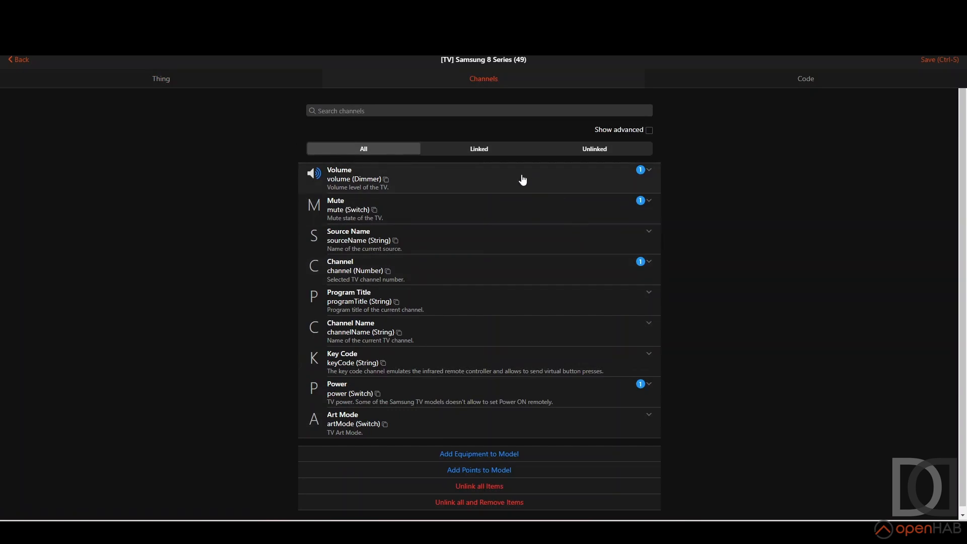
click(474, 277)
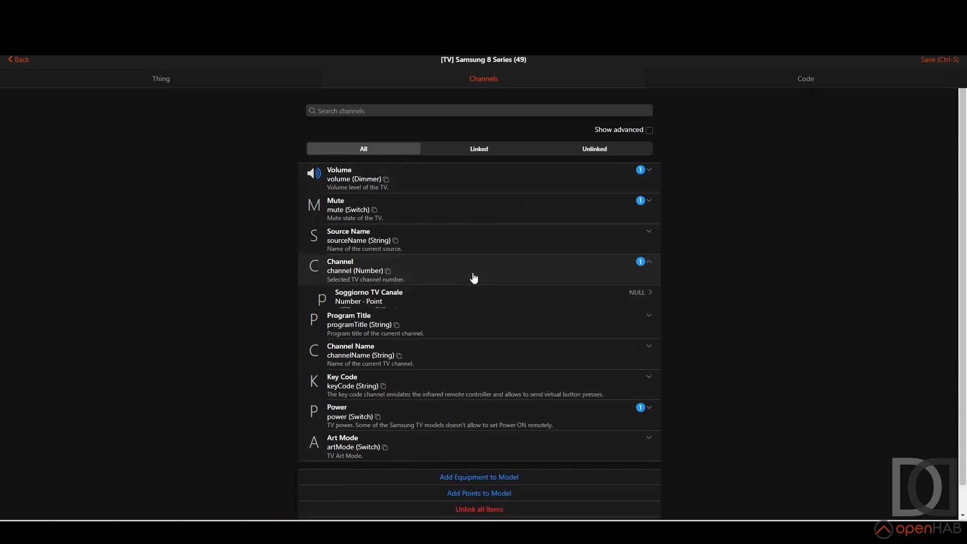
click(523, 277)
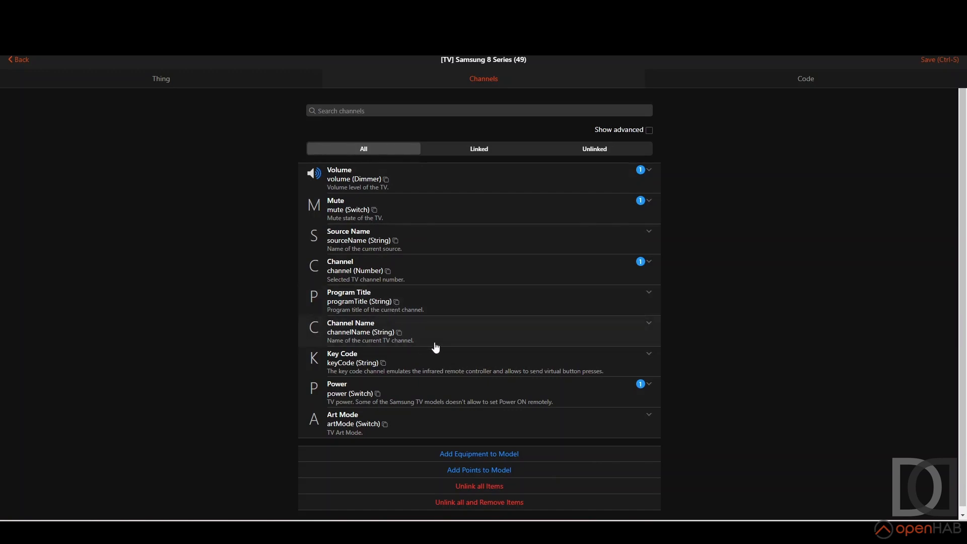
click(649, 130)
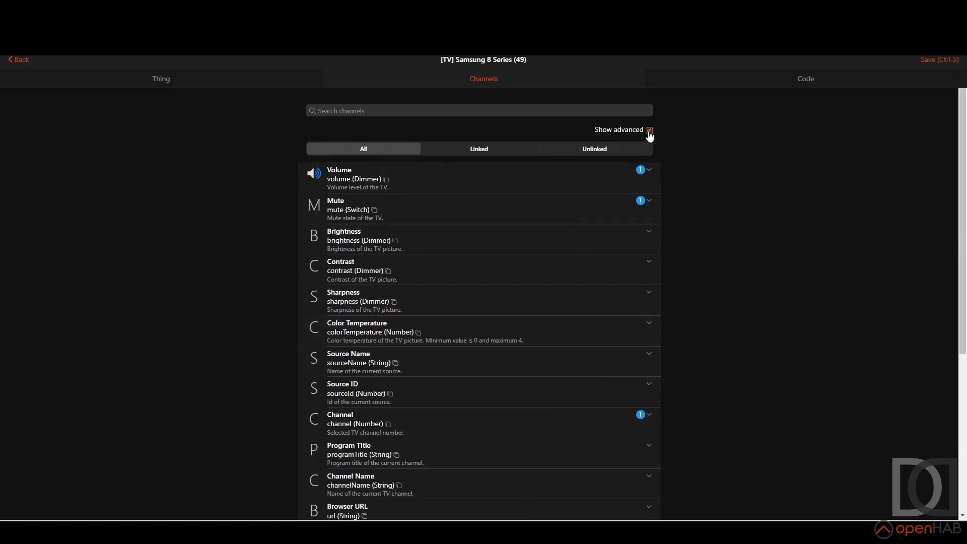
scroll(436, 296, down, 3)
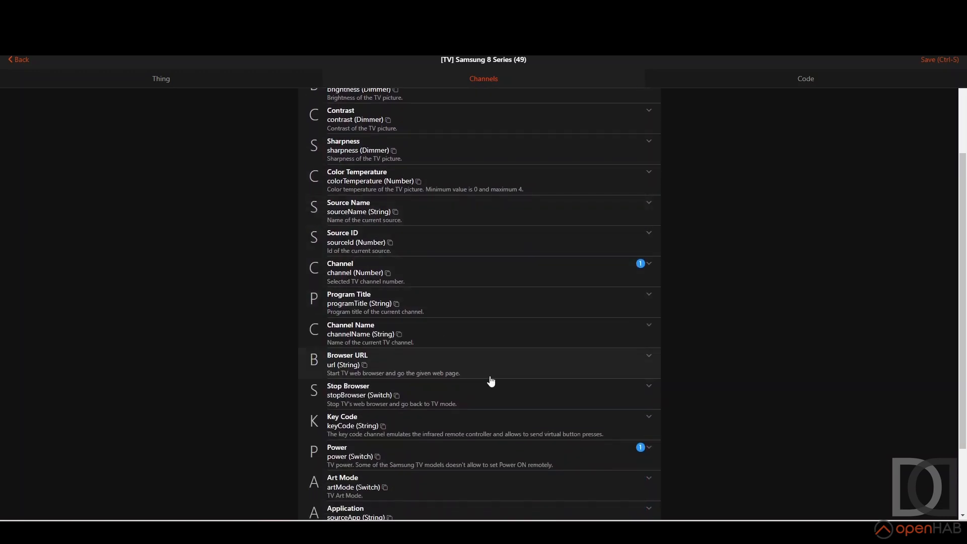
scroll(491, 381, up, 3)
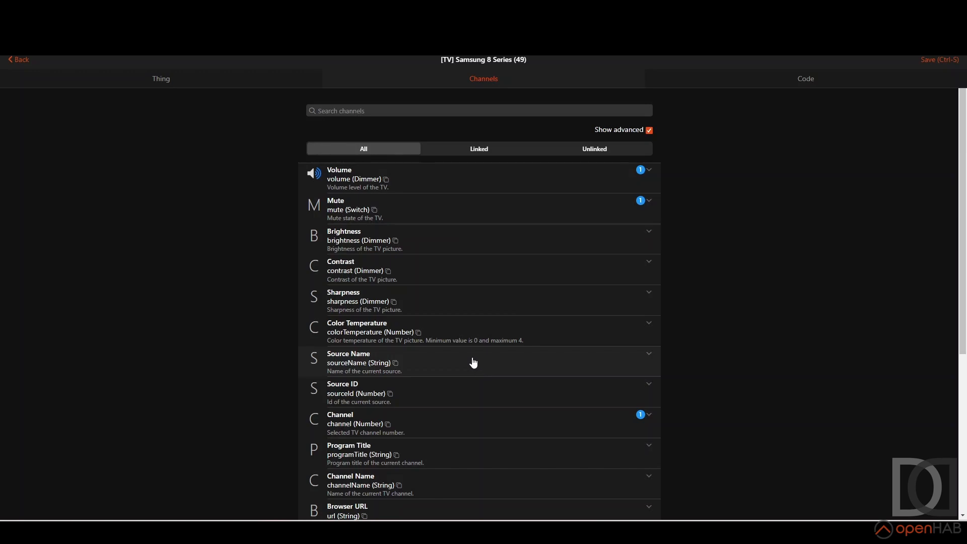
Unlink and remove all items linked to the Samsung TV thing's channels.
scroll(520, 199, down, 5)
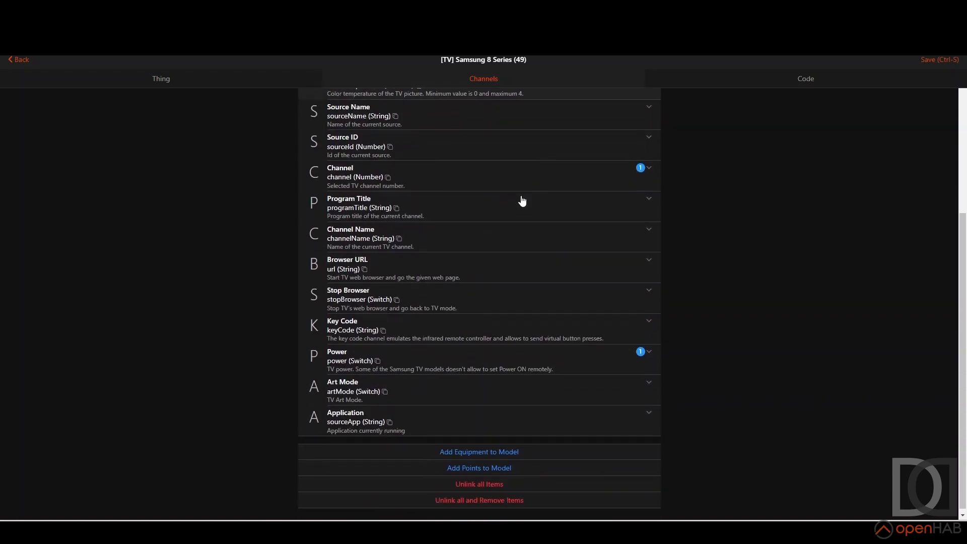
click(491, 497)
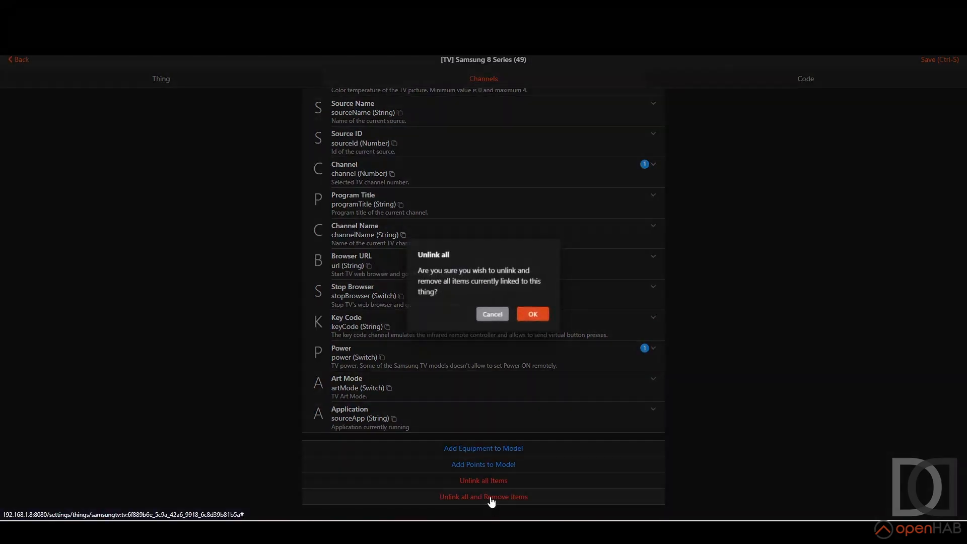
click(532, 314)
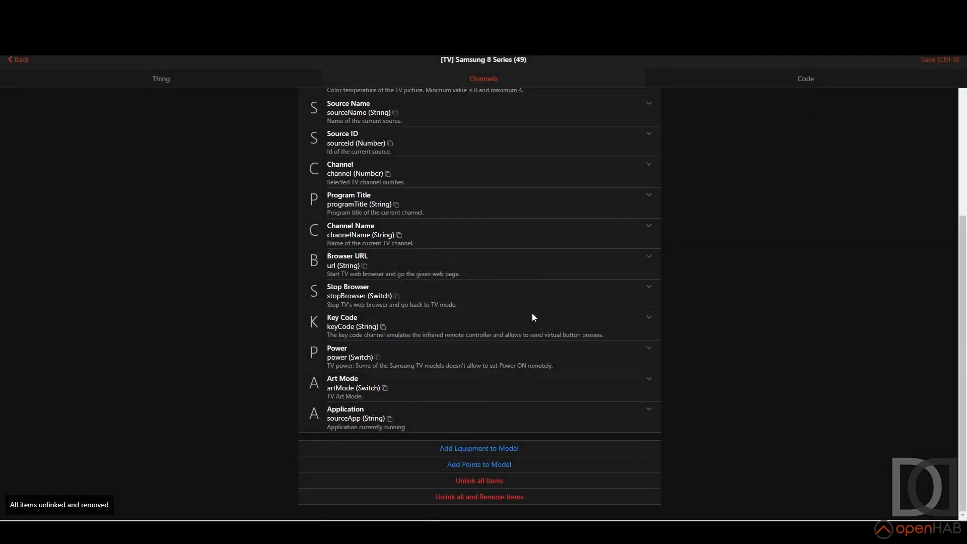
Delete the [TV] Samsung 8 Series (49) thing.
click(151, 80)
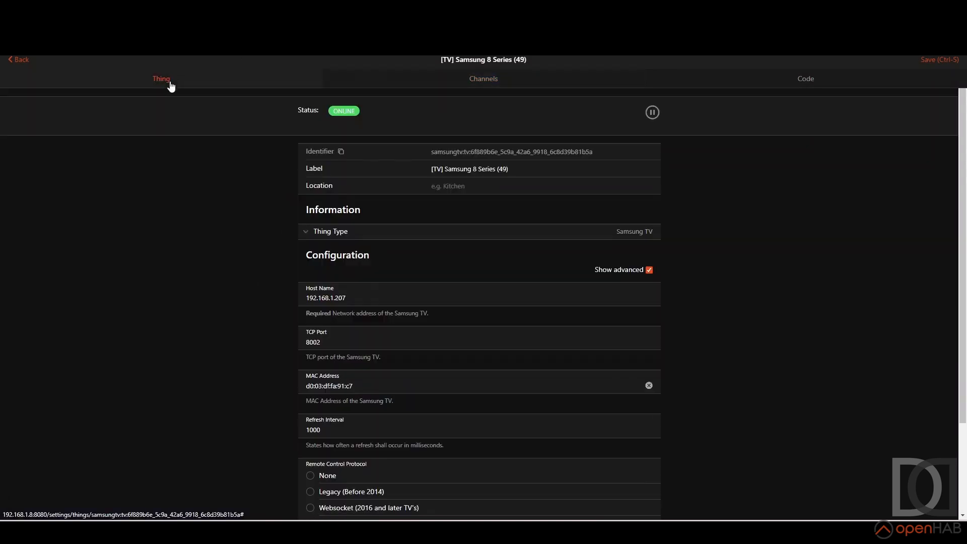
scroll(406, 416, down, 2)
click(487, 499)
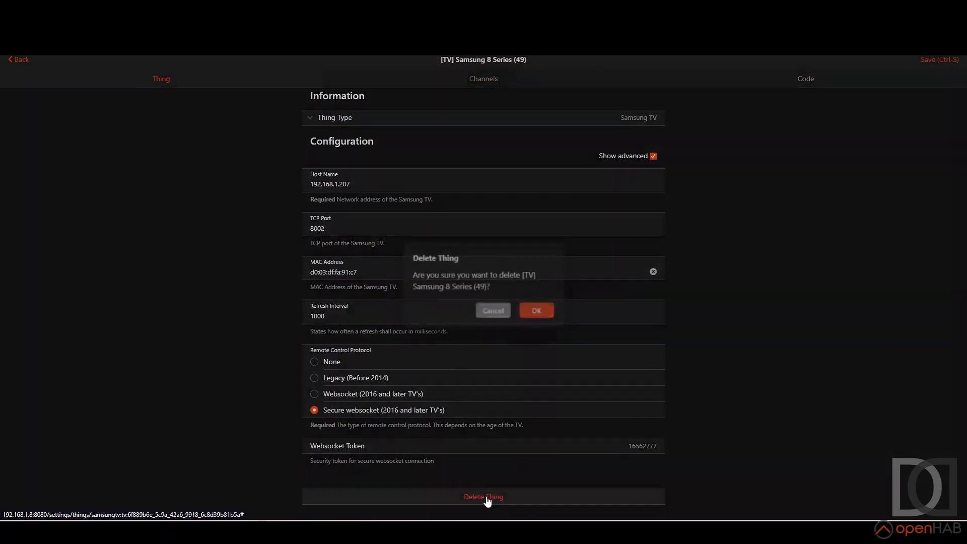
click(530, 309)
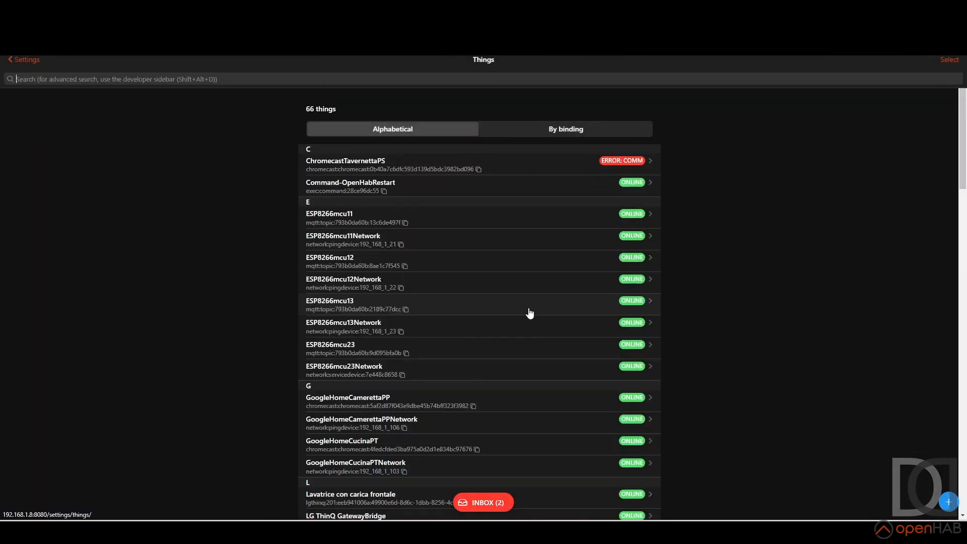
Find the official Samsung TV Binding among the add-ons by searching for "samsun" and uninstall it.
click(21, 60)
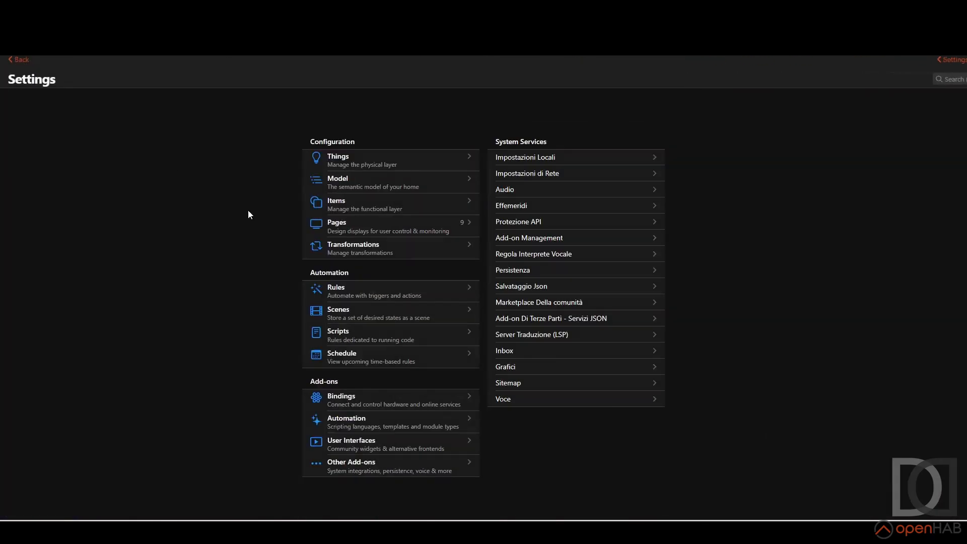
click(353, 400)
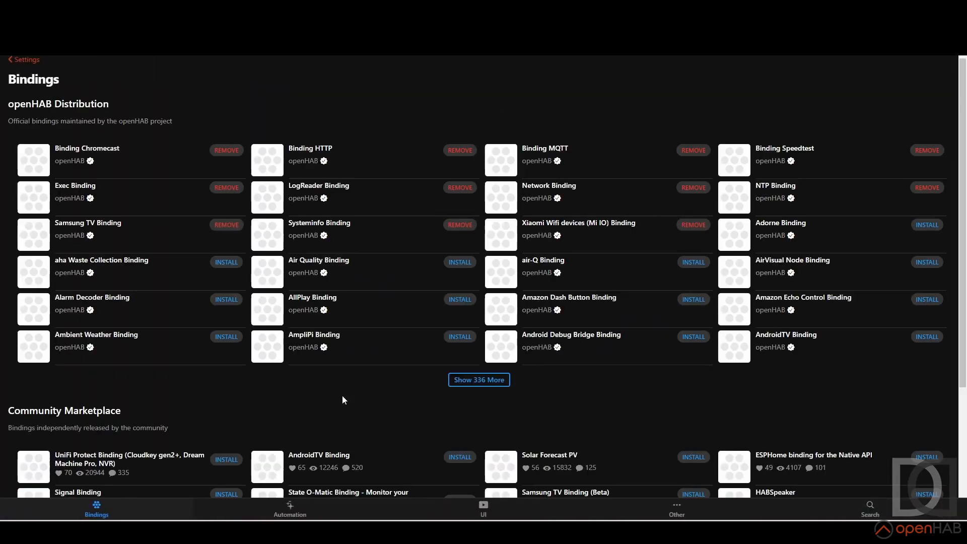
click(869, 510)
text(samsun)
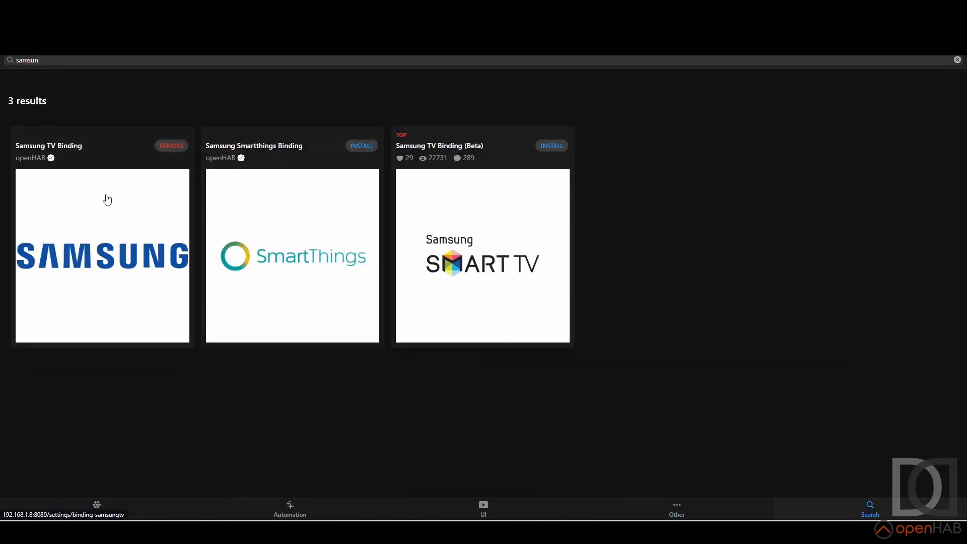
click(107, 199)
click(485, 476)
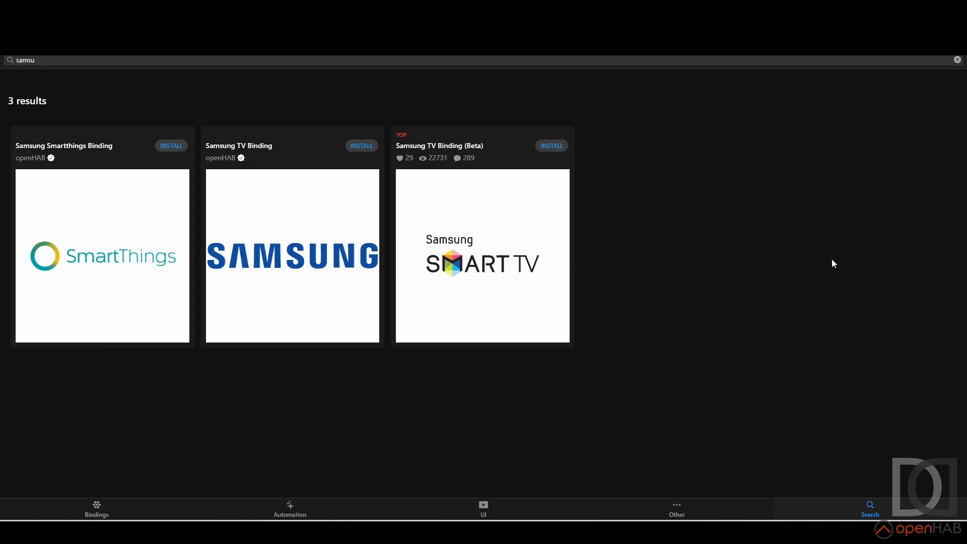
Check the details of Samsung TV Binding (Beta) and install it from the Community Marketplace despite its unverified author.
click(526, 228)
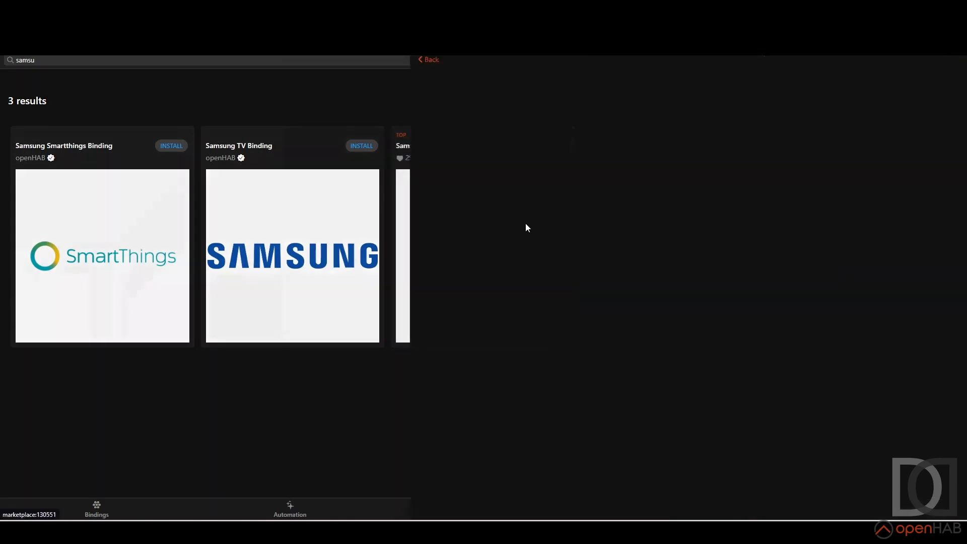
scroll(387, 446, down, 3)
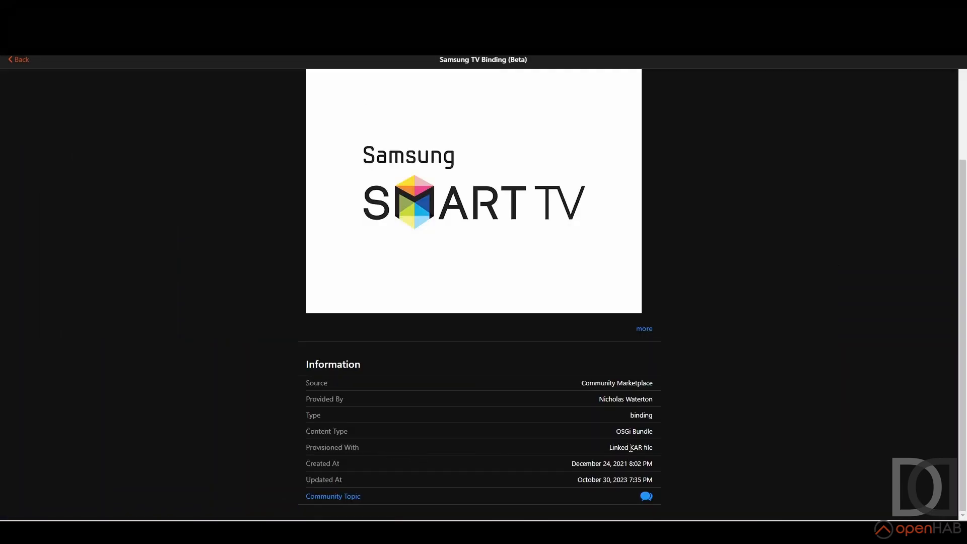
drag(632, 447, 633, 450)
scroll(654, 361, up, 3)
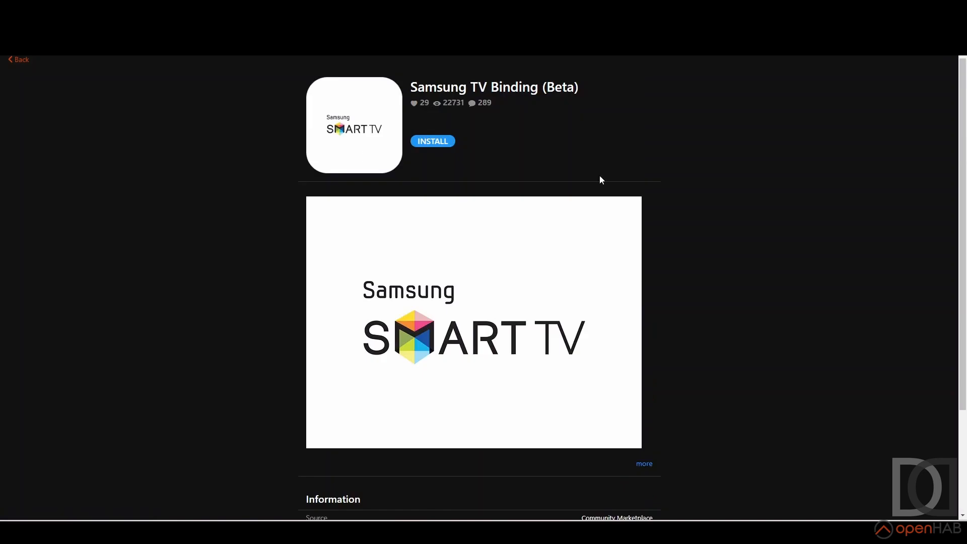
click(433, 141)
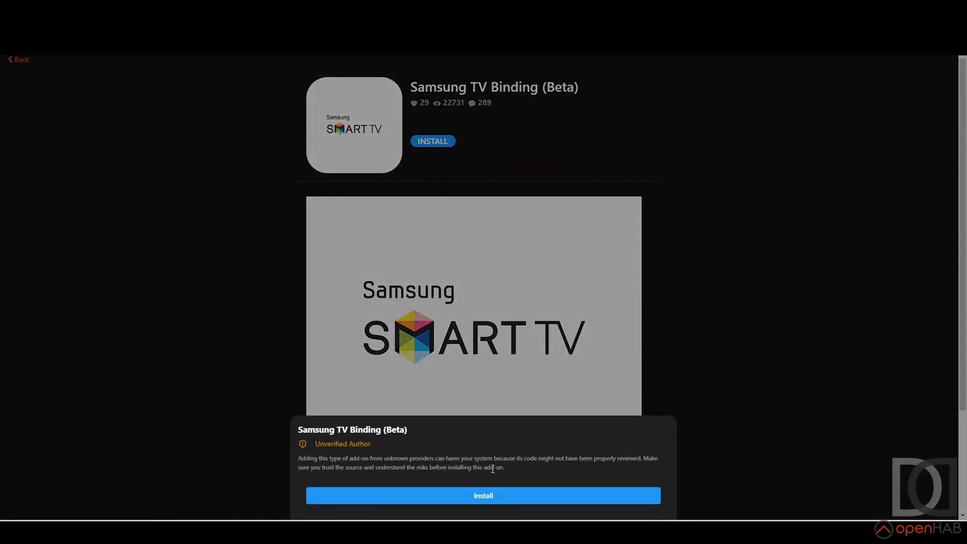
click(491, 496)
Try to add a new thing with Samsung TV Binding (Beta), and return to the settings overview.
click(22, 60)
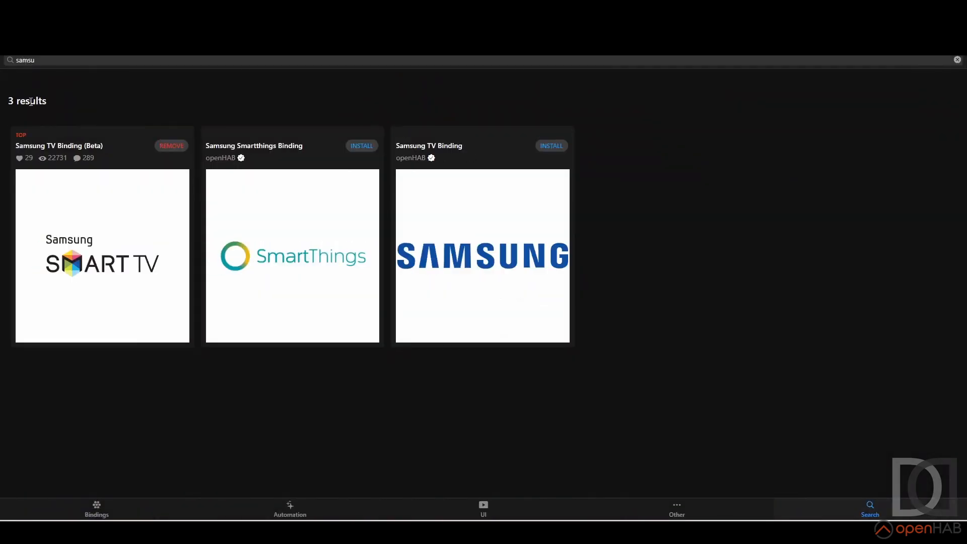
click(101, 511)
click(23, 62)
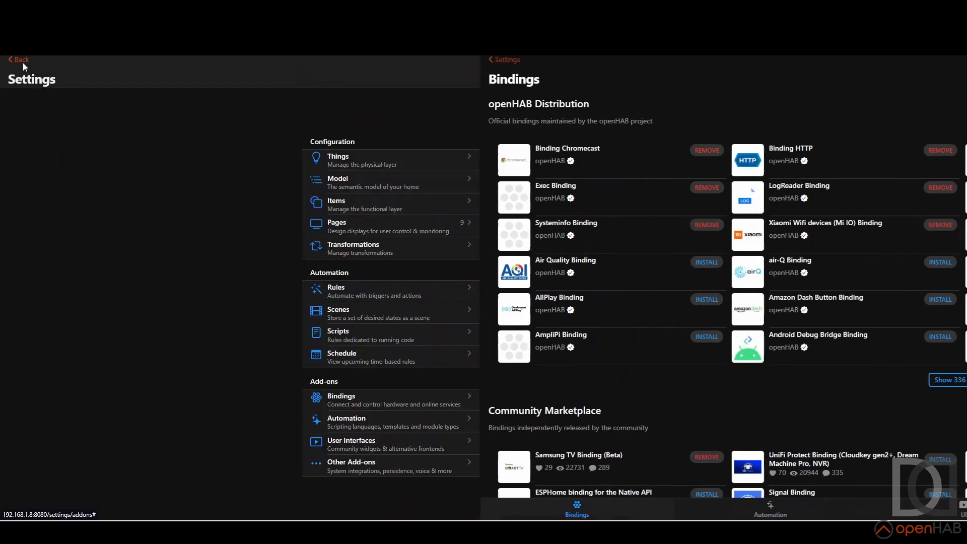
click(337, 160)
click(478, 500)
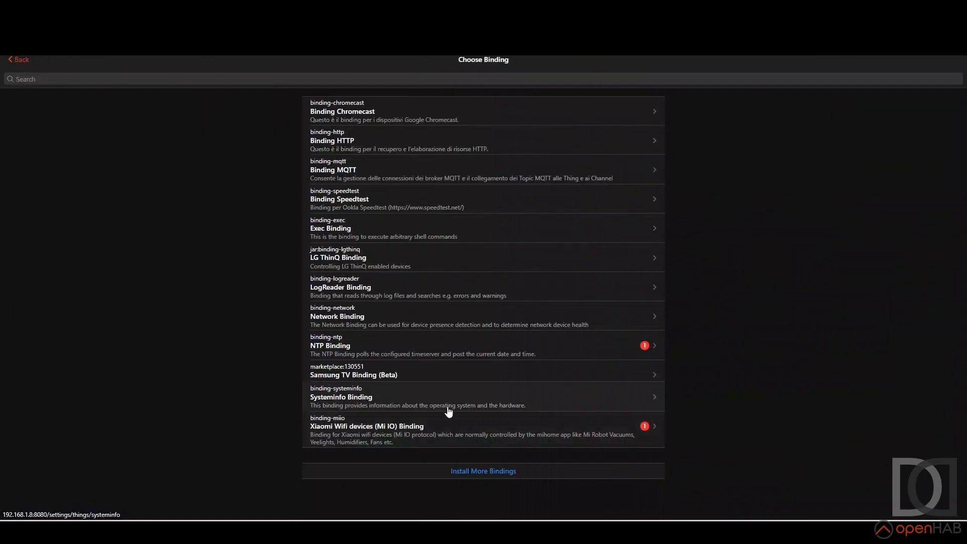
click(373, 375)
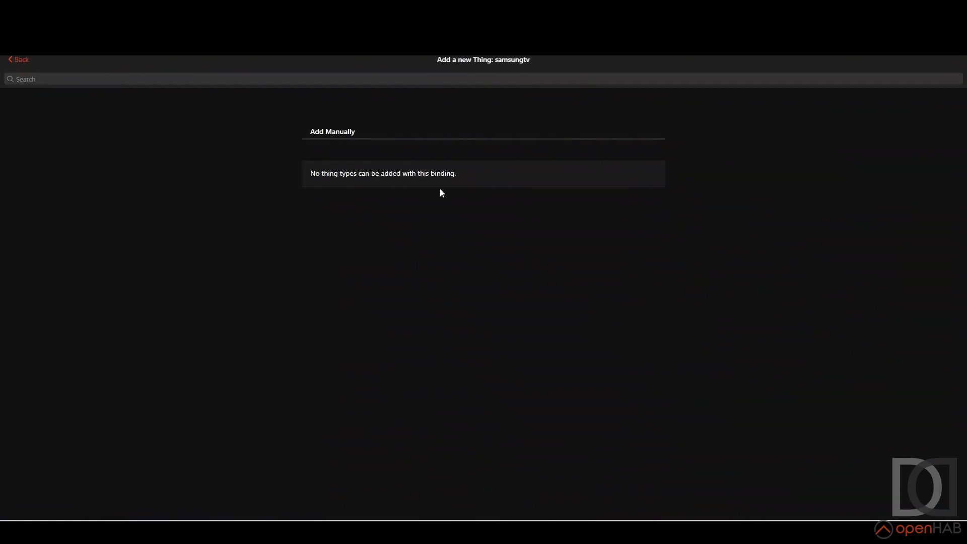
click(21, 59)
click(21, 60)
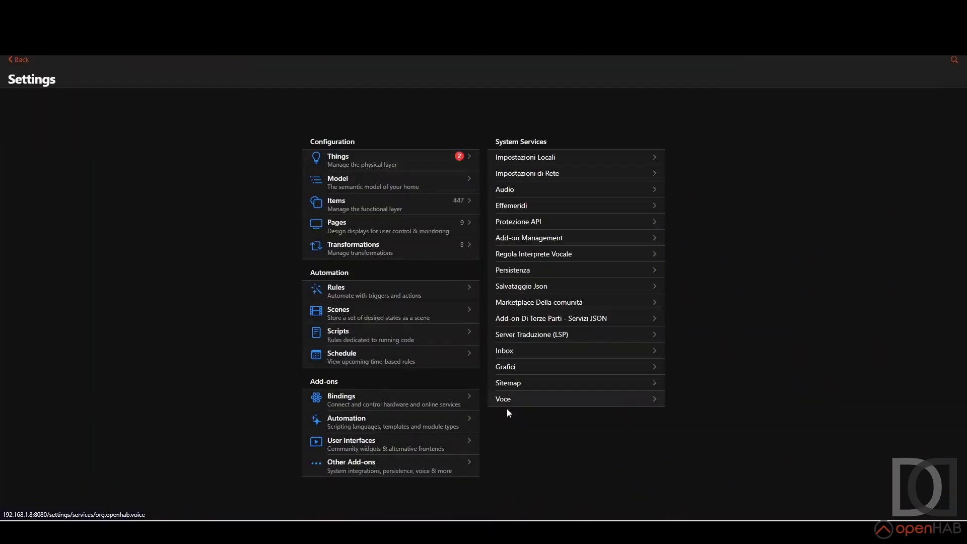
Search the add-ons for "samsun" again and uninstall Samsung TV Binding (Beta).
click(358, 402)
click(870, 509)
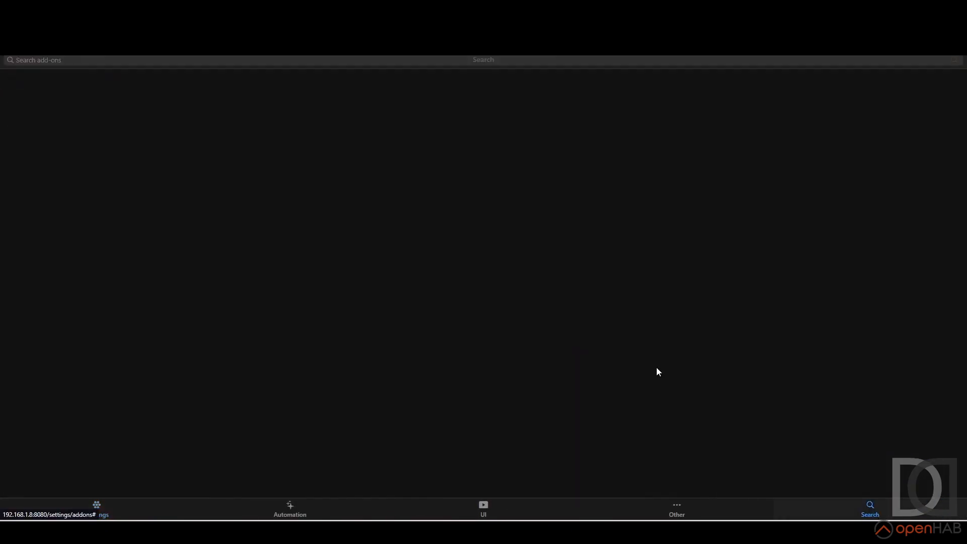
text(samsun)
click(115, 254)
click(436, 143)
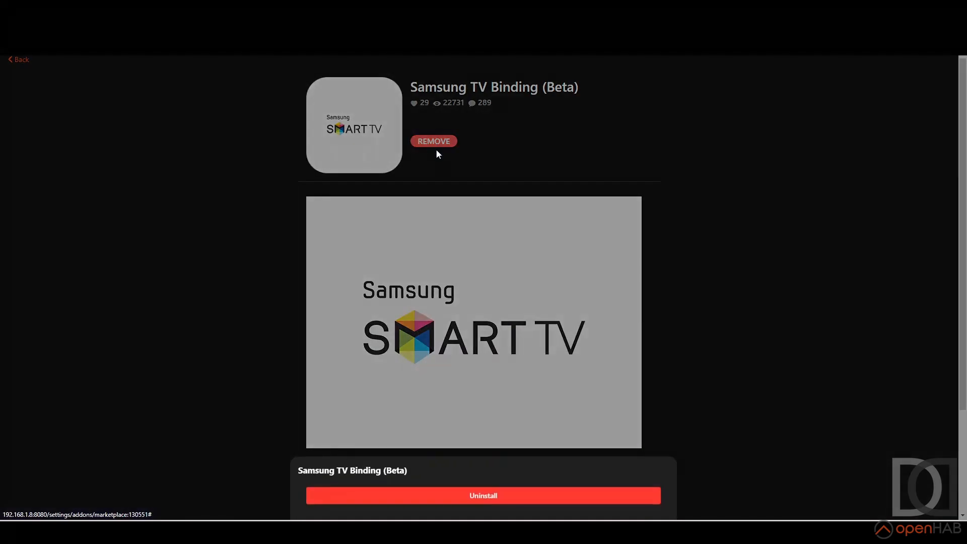
click(512, 498)
Download org.openhab.binding.samsungtv-4.1.0-SNAPSHOT.kar from the beta binding's resources and paste it into the openHAB-addons network folder on 192.168.1.8.
scroll(589, 365, down, 4)
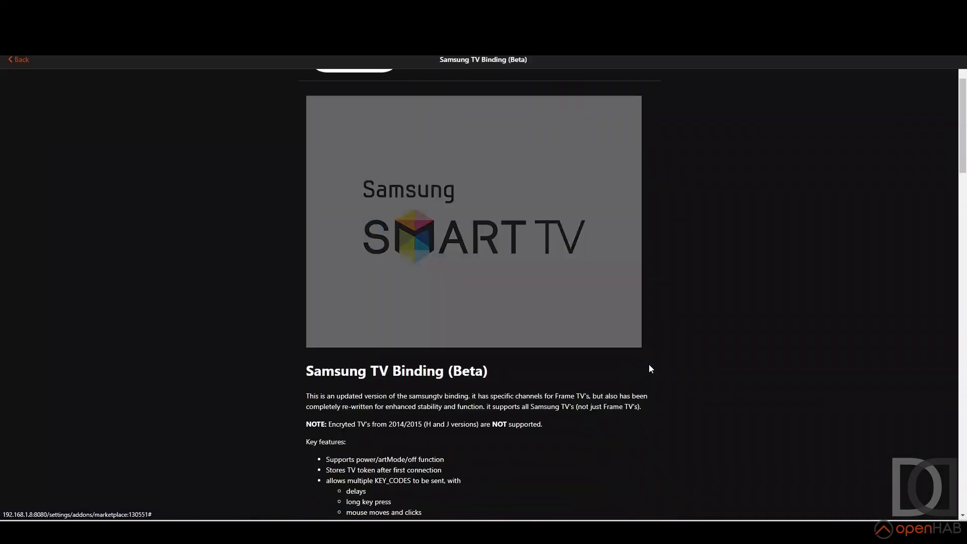
scroll(624, 358, down, 20)
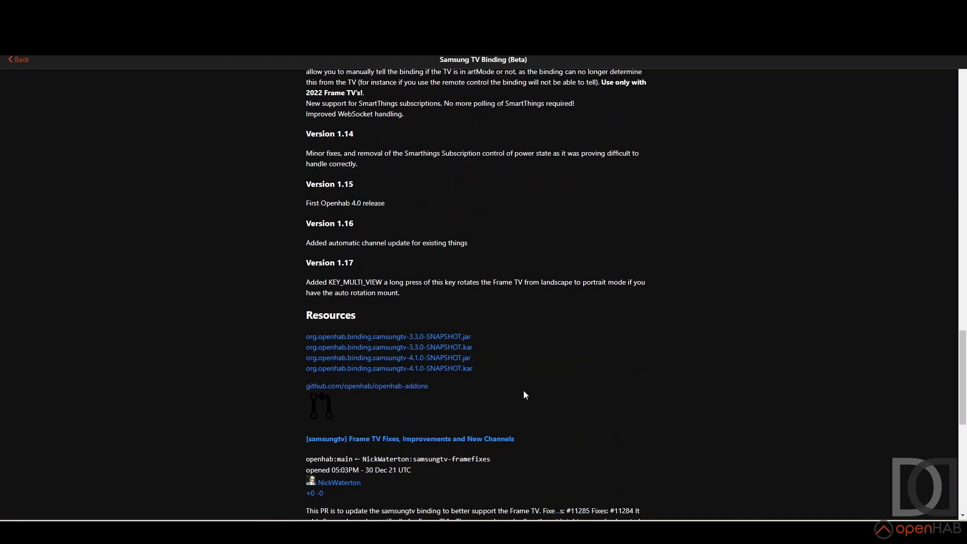
click(395, 369)
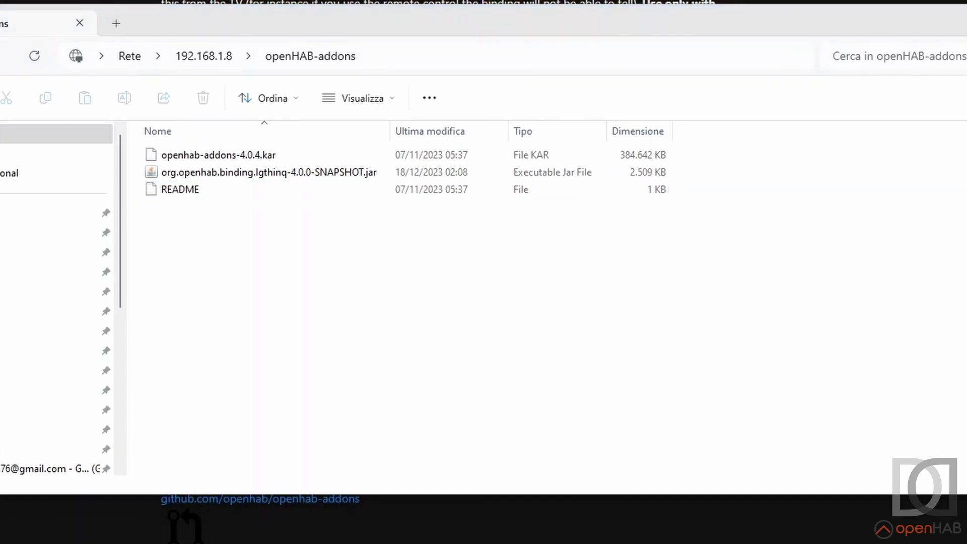
click(182, 297)
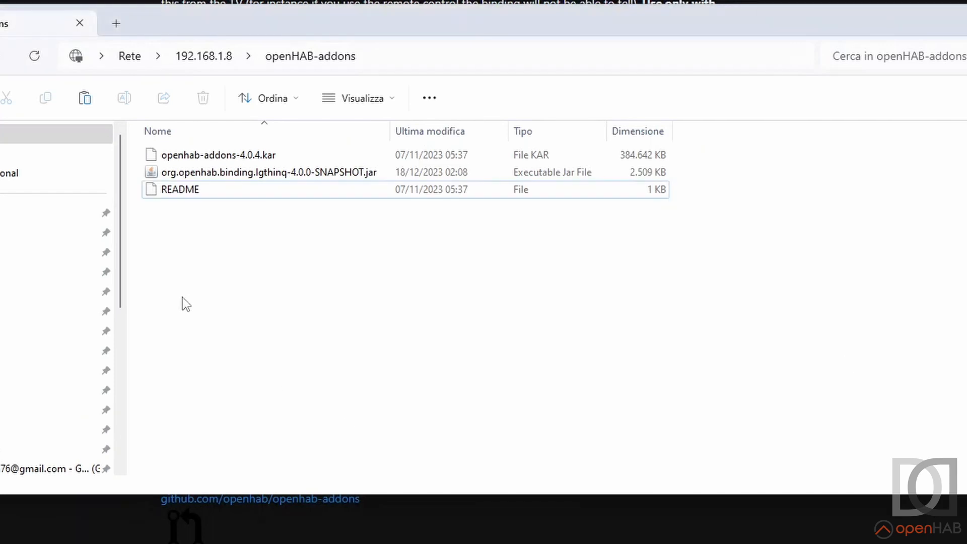
key(ctrl+v)
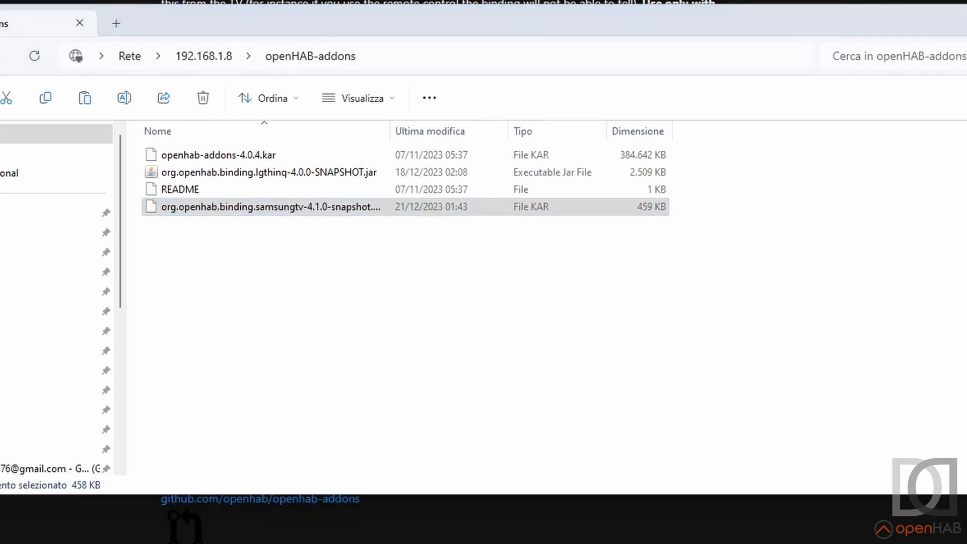
Switch to the openHABian terminal, start the openHAB console with "openhab-cli console", and log in with the console password.
drag(964, 80, 544, 26)
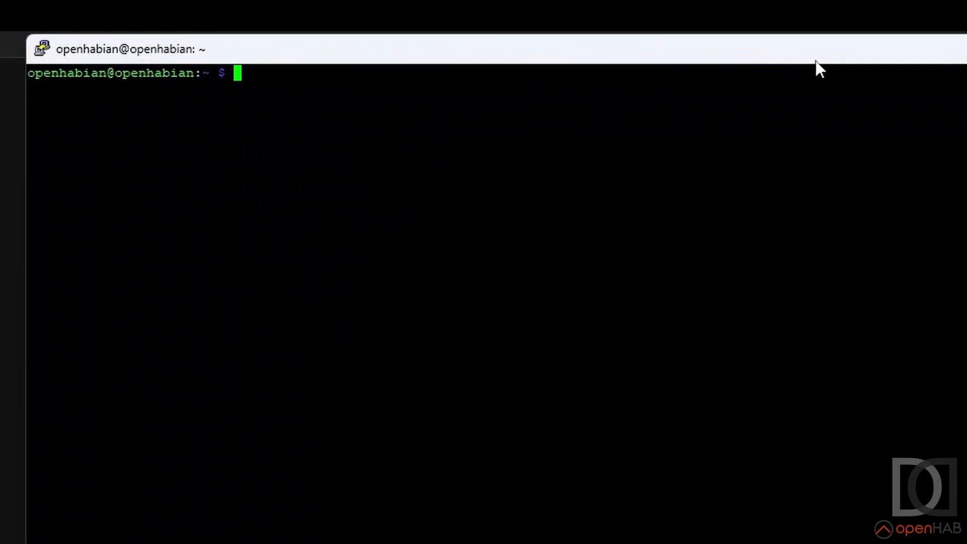
text(openhabian@openhabian:~ $ openh)
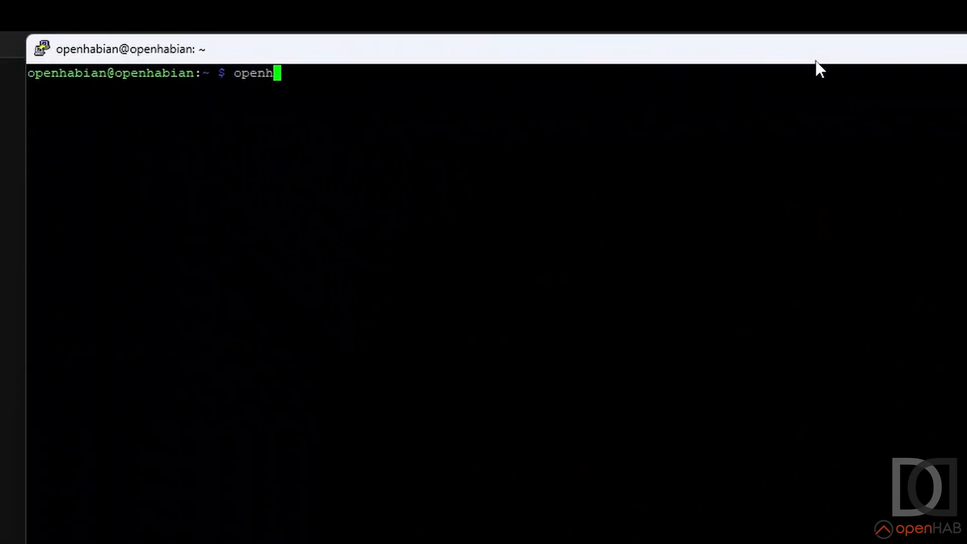
text(-cli console)
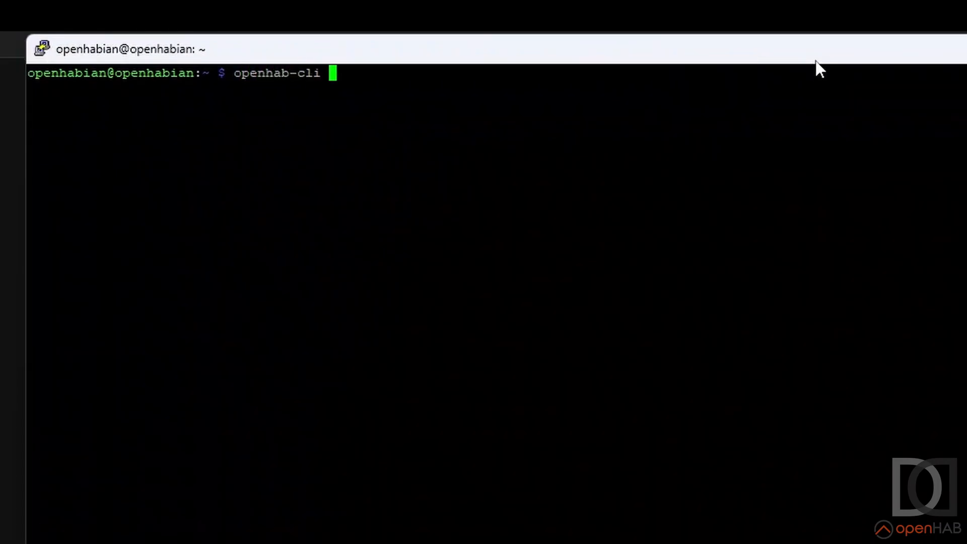
key(Return)
key(Return)
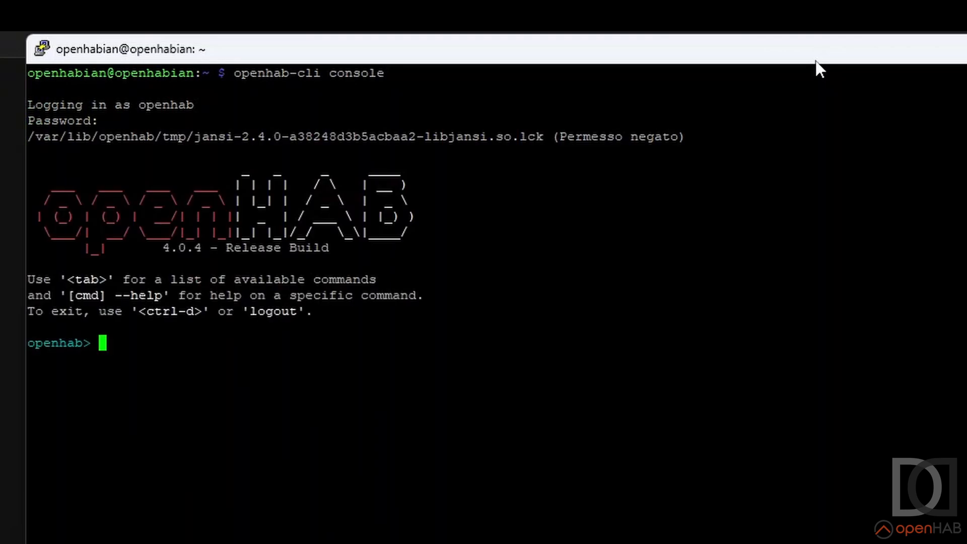
Run "refresh" in the openHAB console and list the installed bundles to check for the SamsungTV binding.
text(refresah)
key(BackSpace)
key(BackSpace)
text(h)
key(Return)
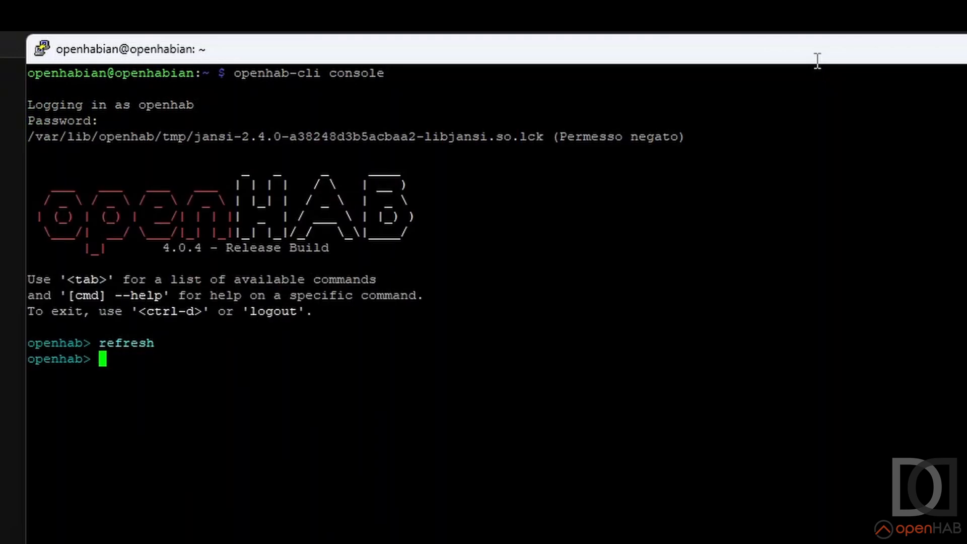
text(list)
key(Return)
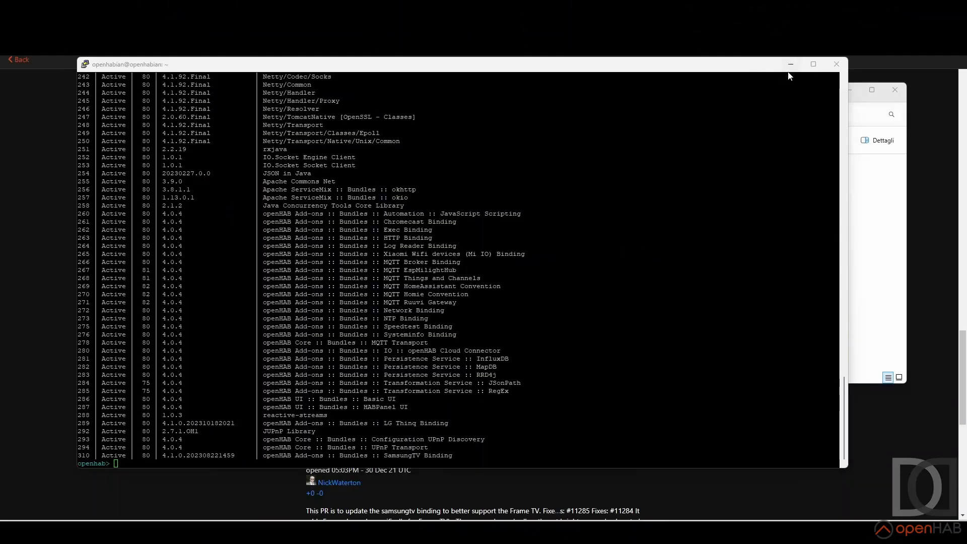
Put the terminal and file window away, return to the openHAB settings, and open the inbox of discovered things.
click(796, 64)
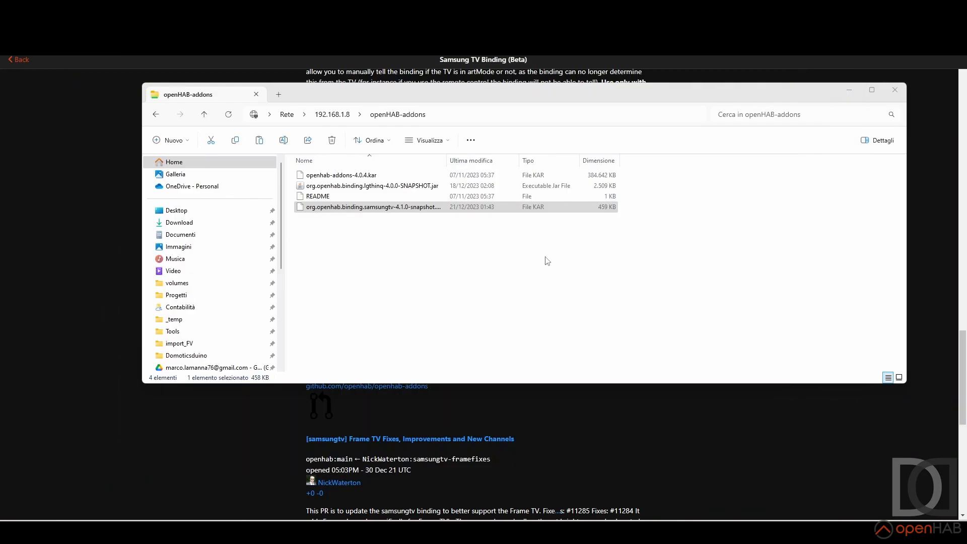
click(849, 90)
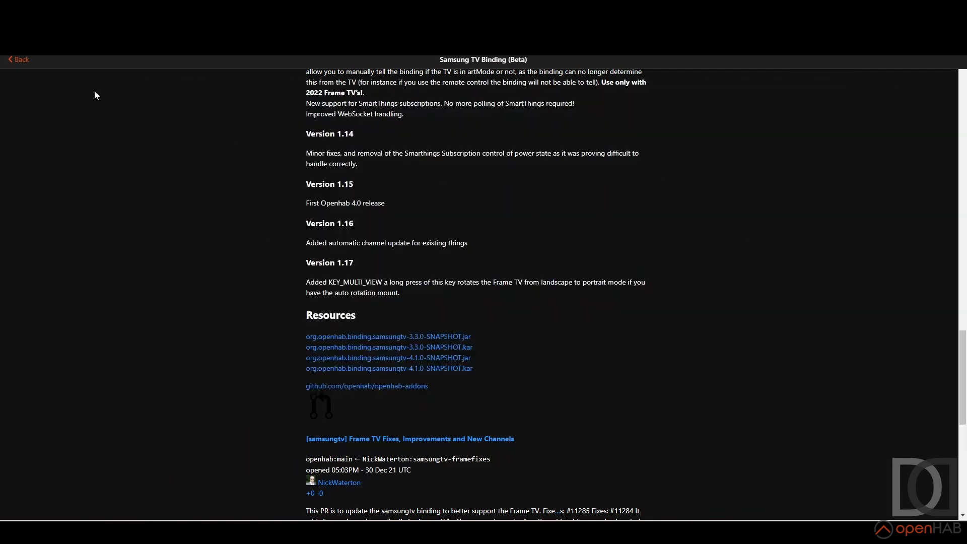
click(19, 59)
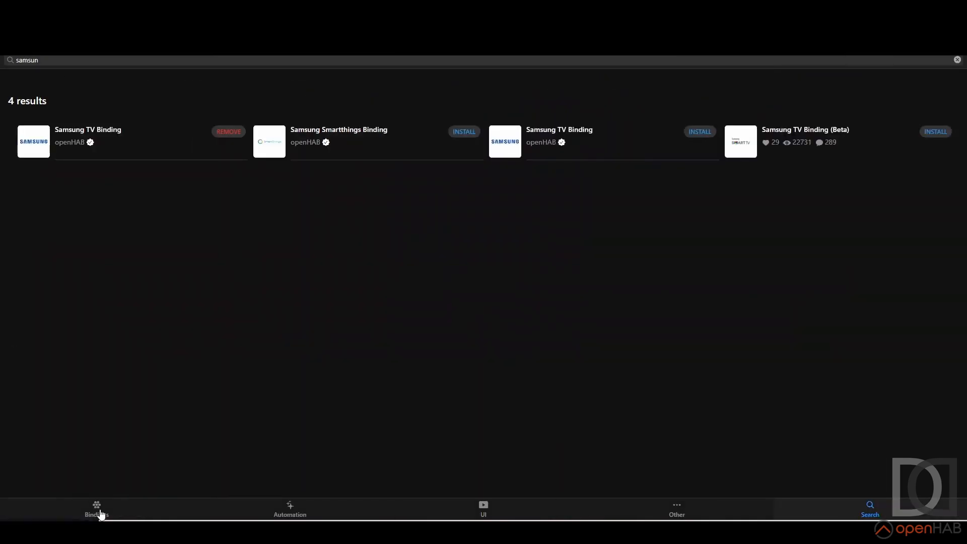
click(100, 513)
click(20, 59)
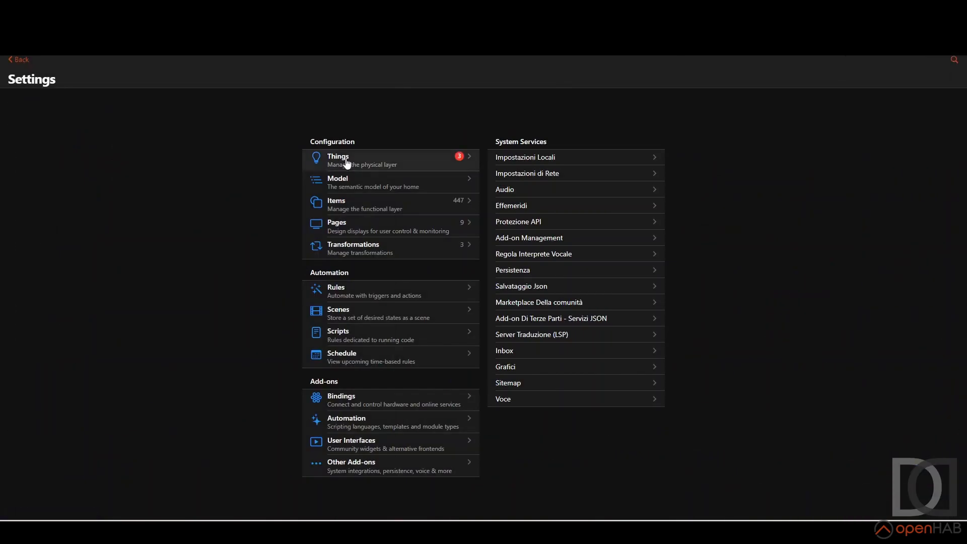
click(346, 159)
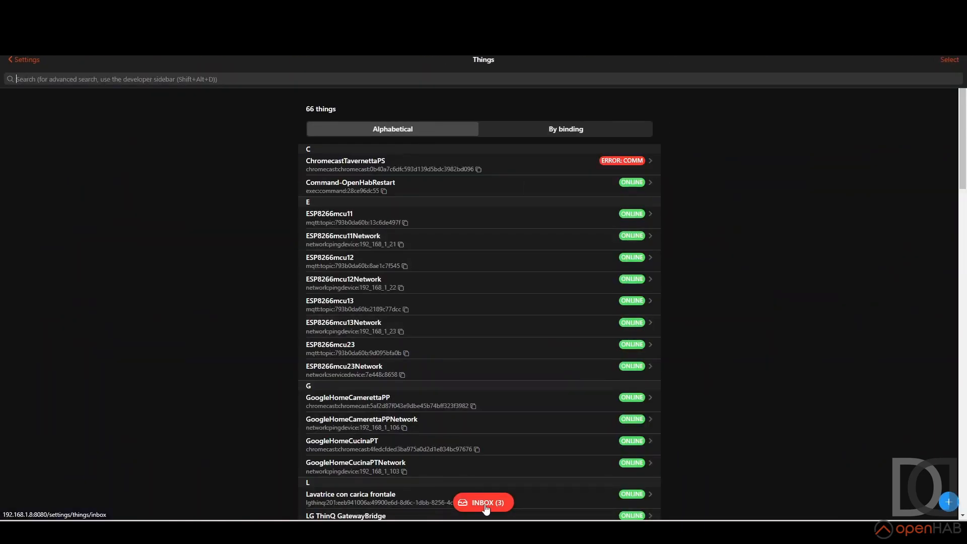
click(486, 506)
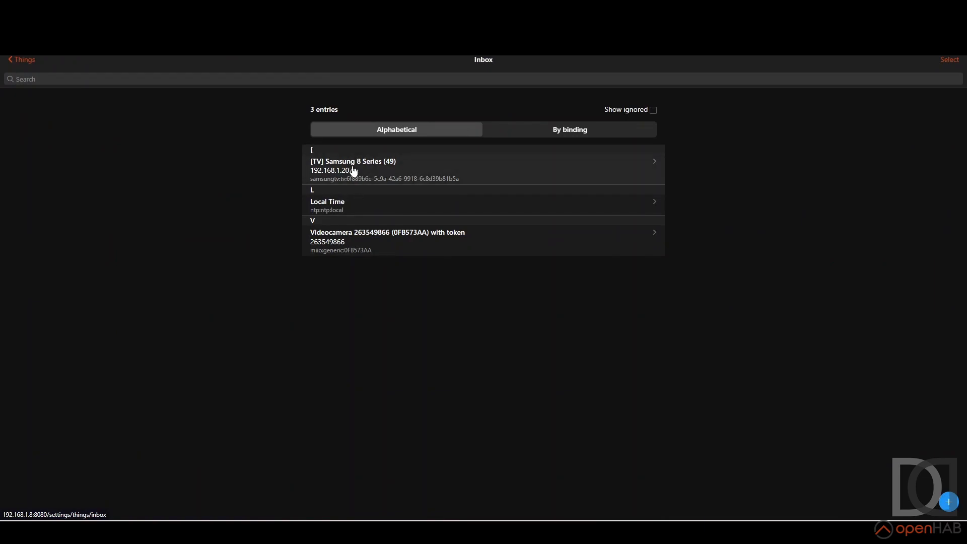
Add the discovered [TV] Samsung 8 Series (49) as a thing with its suggested name, and return to the things list.
click(354, 171)
click(471, 449)
click(535, 315)
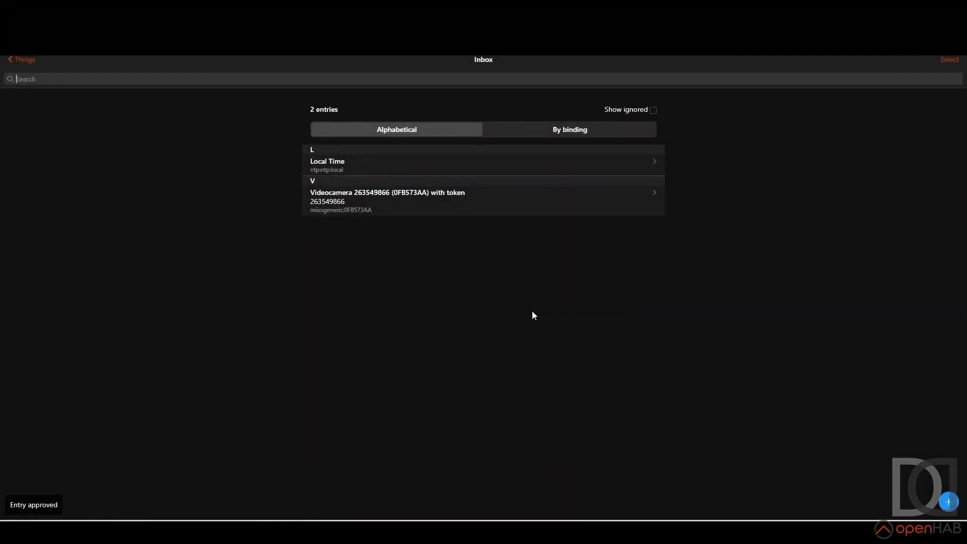
click(23, 60)
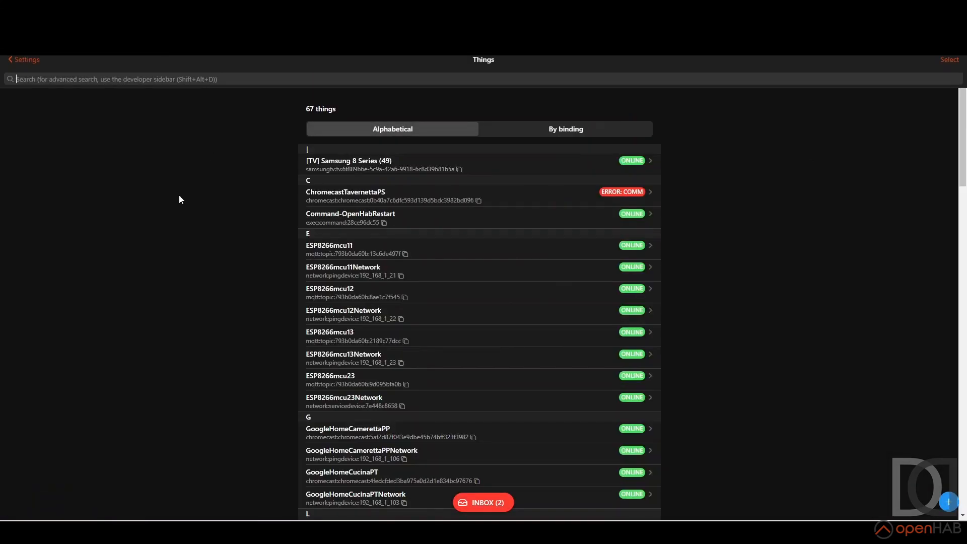
Review the configuration of the [TV] Samsung 8 Series (49) thing including its advanced settings, and save it.
click(391, 167)
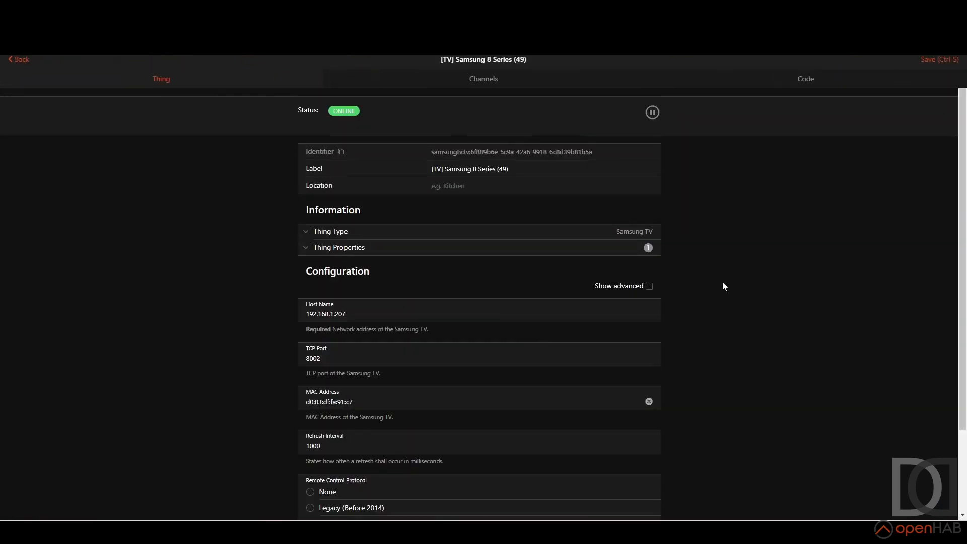
click(649, 286)
scroll(486, 261, down, 2)
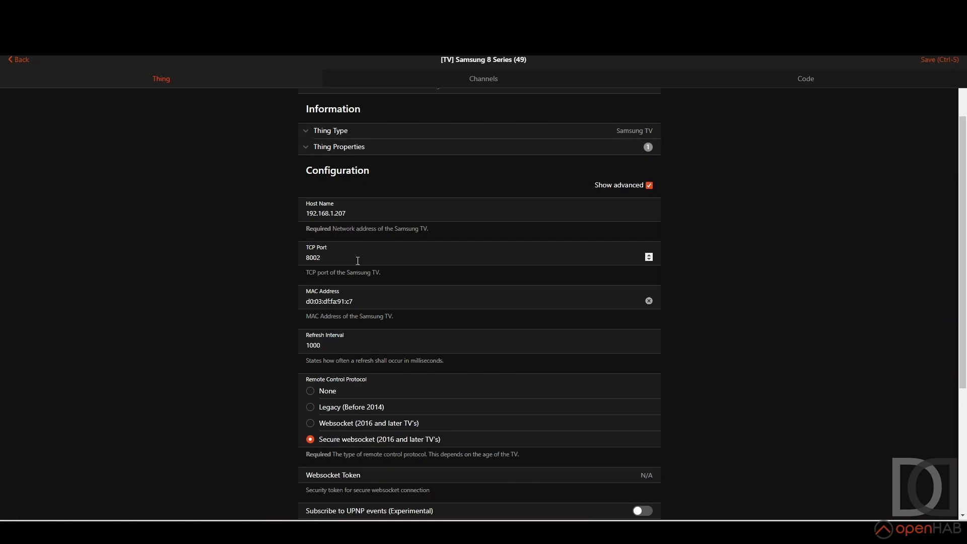
scroll(357, 260, down, 2)
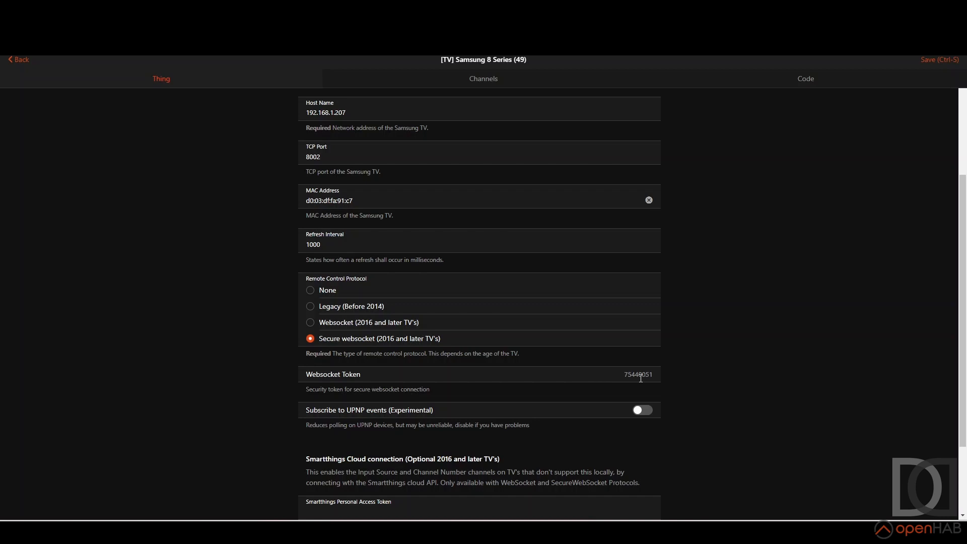
scroll(641, 378, down, 3)
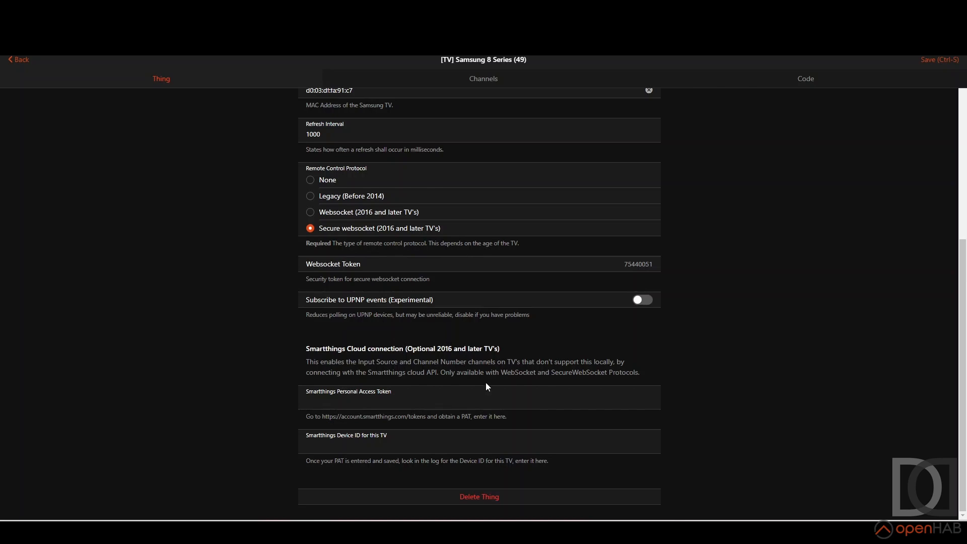
scroll(486, 384, up, 6)
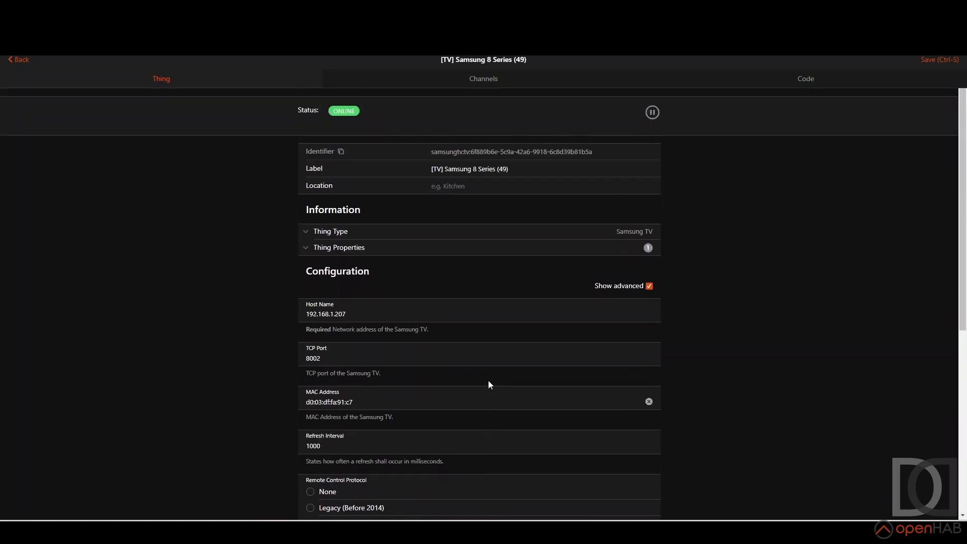
click(933, 60)
Examine the channels of the Samsung TV thing, including the advanced ones.
click(488, 84)
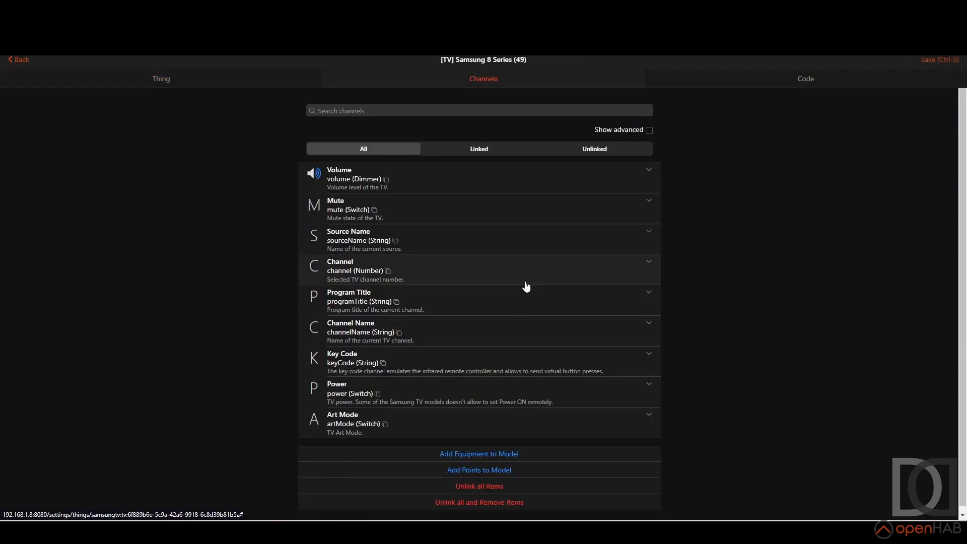
click(649, 130)
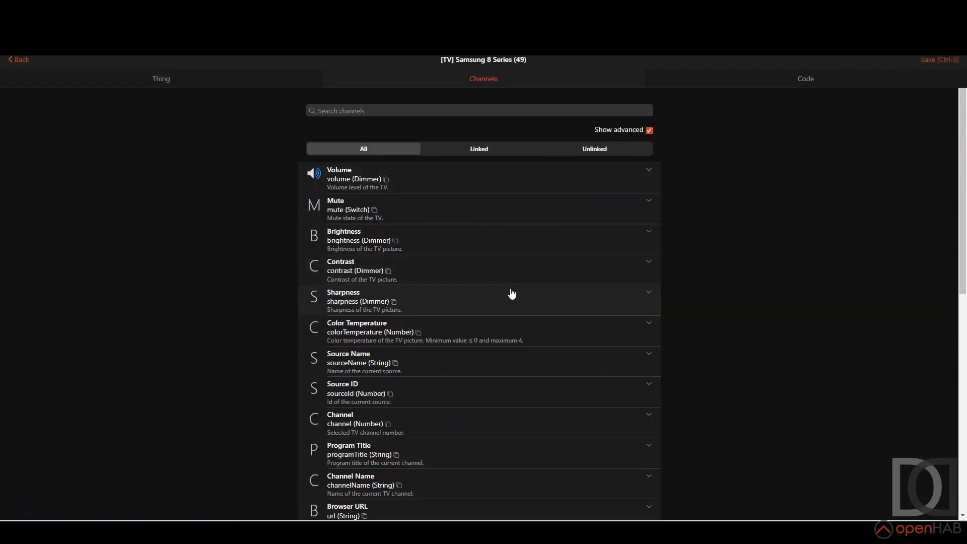
scroll(510, 296, down, 1)
scroll(510, 295, down, 1)
scroll(509, 297, up, 3)
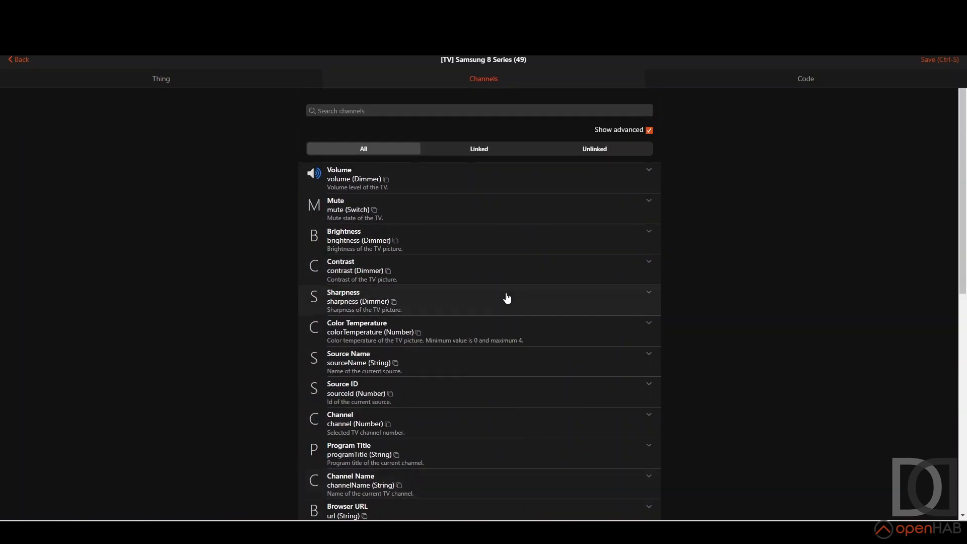
Link the Volume channel to a new item in the parent group TV Soggiorno (eqPTSoggiornoTV).
click(437, 180)
click(364, 201)
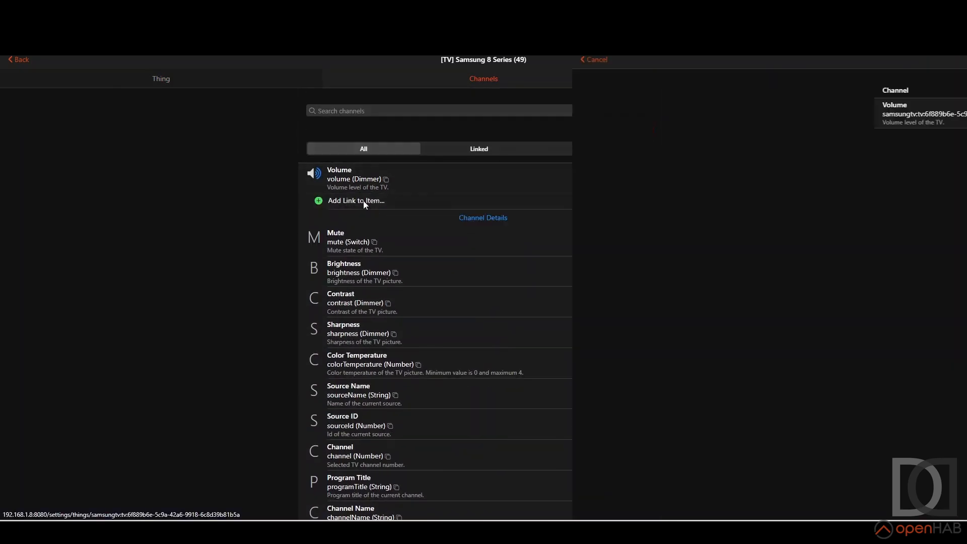
click(362, 185)
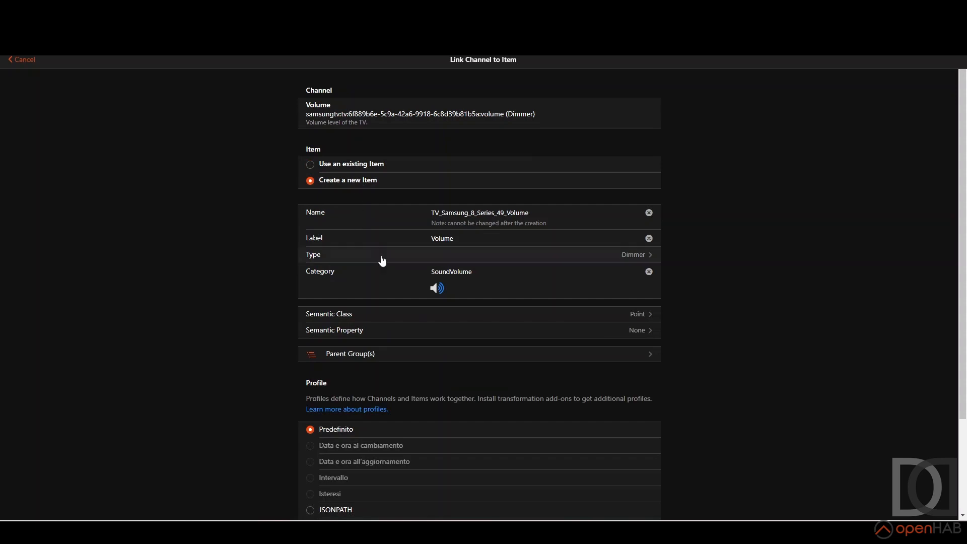
click(513, 354)
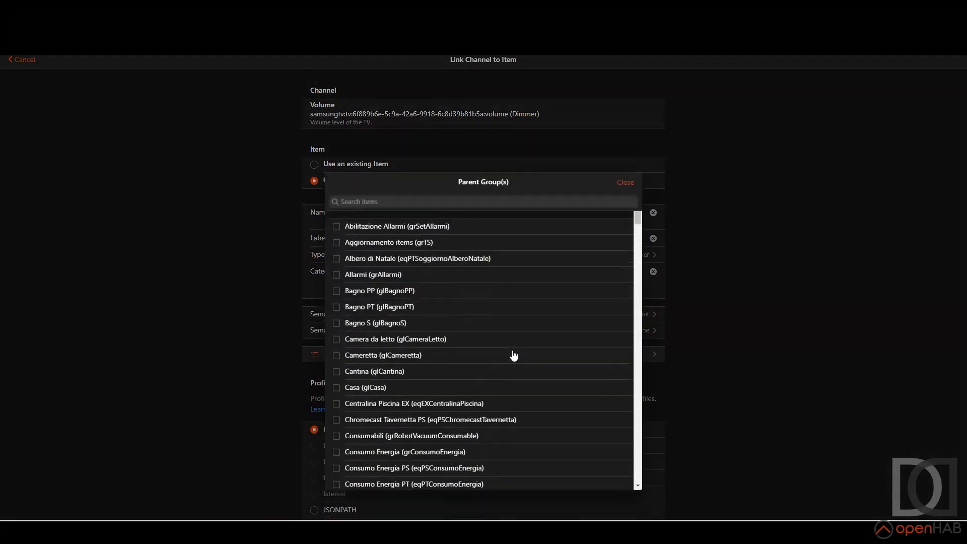
text(soggiornotv)
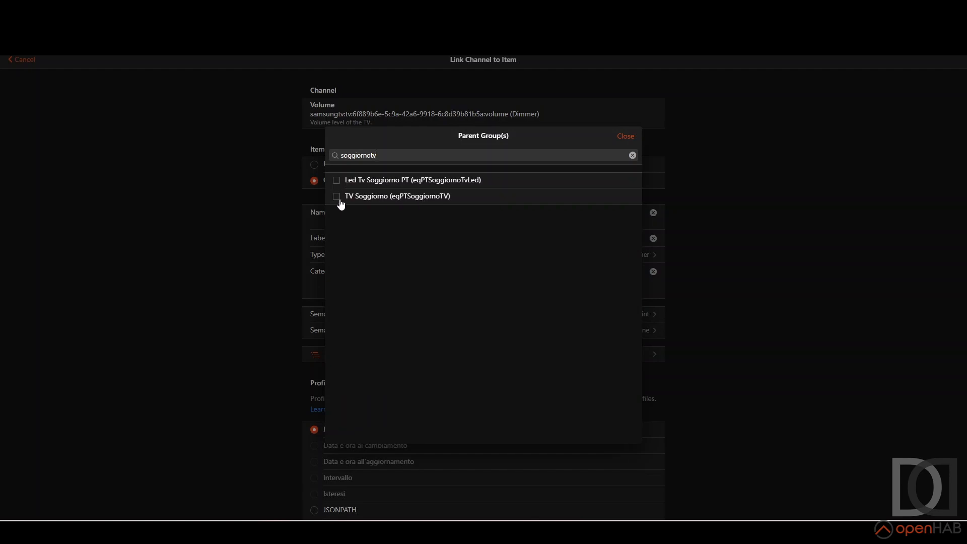
click(336, 196)
click(623, 137)
scroll(565, 258, down, 3)
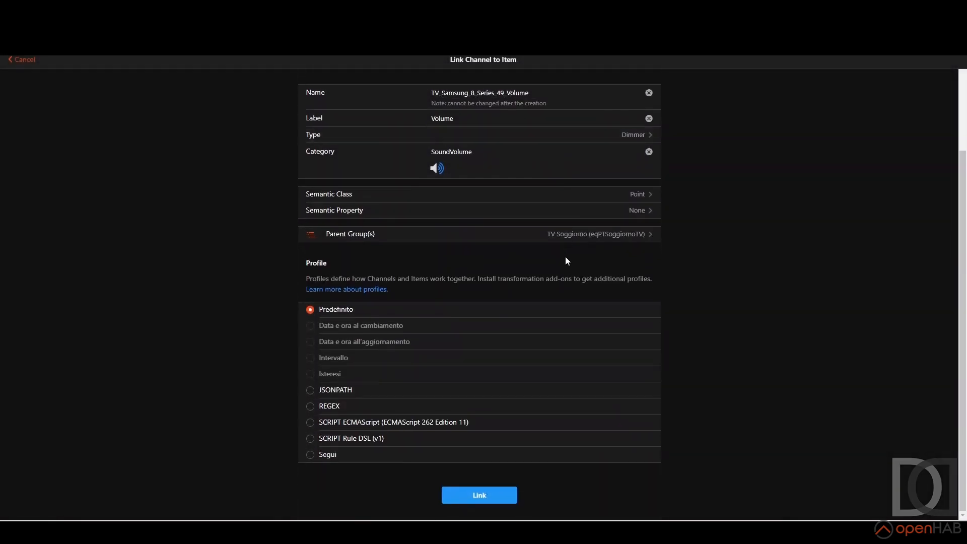
click(481, 495)
Link the Mute channel to a new item in the parent group TV Soggiorno (eqPTSoggiornoTV).
click(372, 222)
click(370, 185)
click(352, 180)
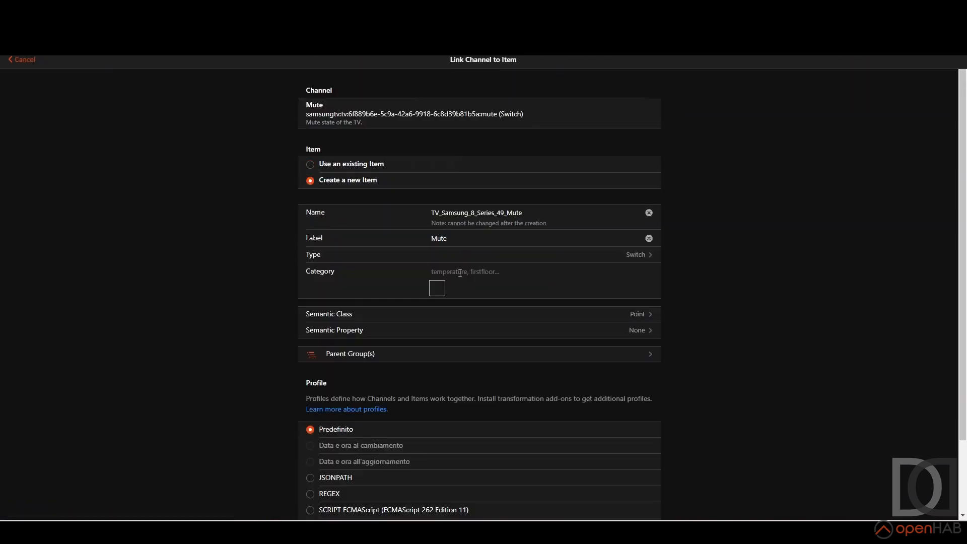
click(401, 354)
text(soggiornotv)
click(336, 196)
click(625, 136)
scroll(554, 310, down, 3)
click(481, 495)
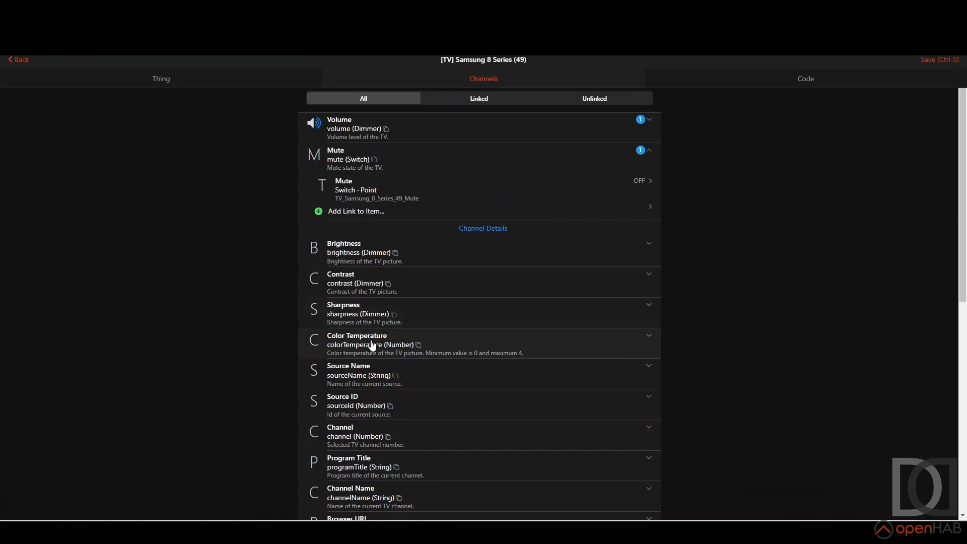
Link the Source Name channel to a new item in the parent group TV Soggiorno (eqPTSoggiornoTV).
click(362, 379)
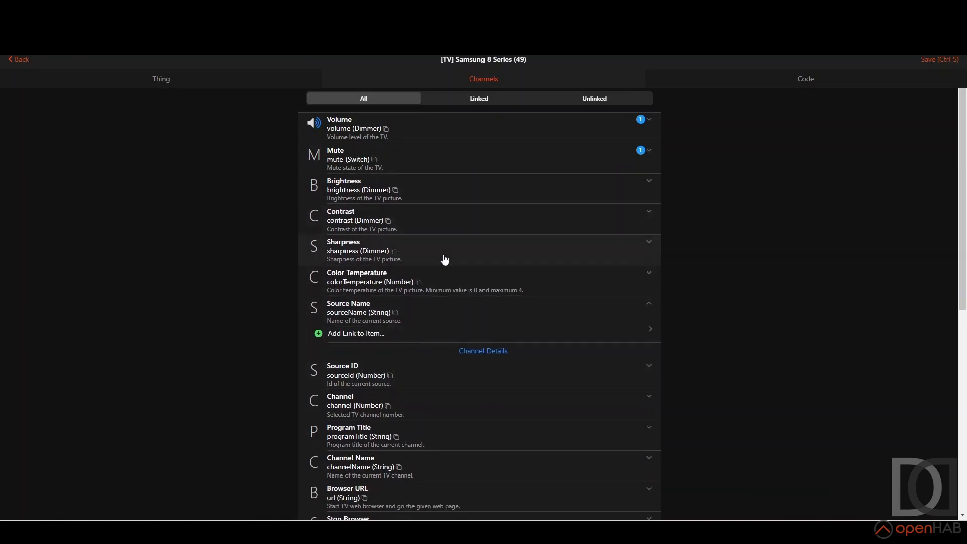
click(398, 335)
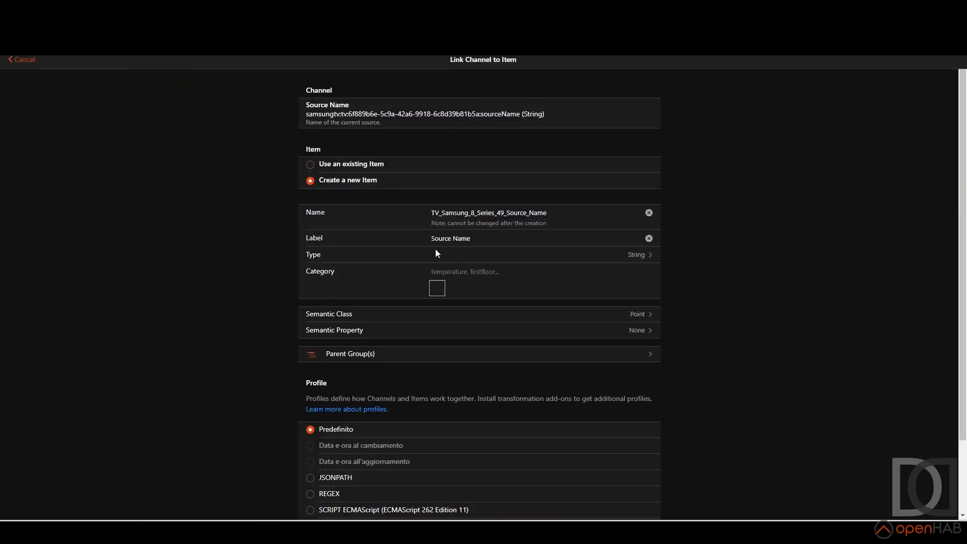
click(420, 354)
text(soggiornotv)
click(505, 193)
click(625, 136)
scroll(537, 487, down, 3)
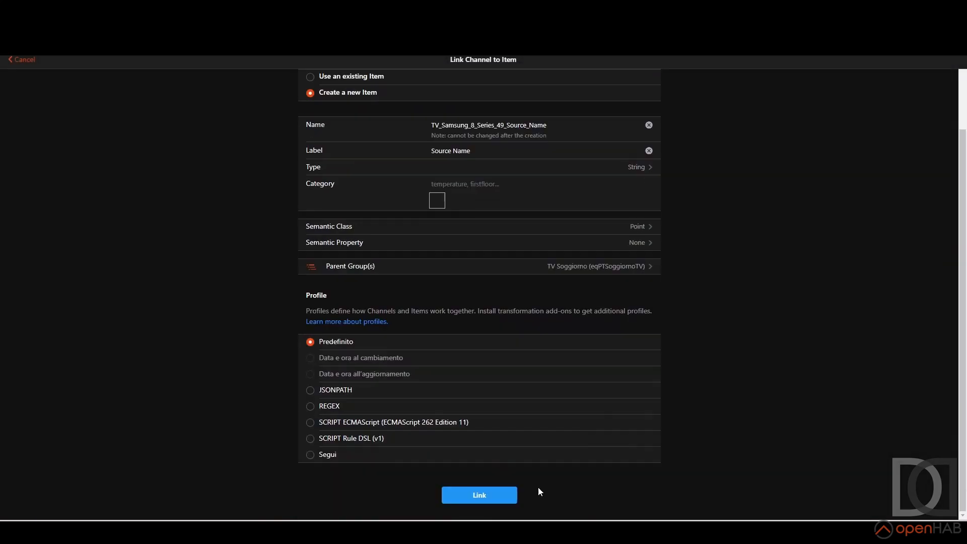
click(486, 506)
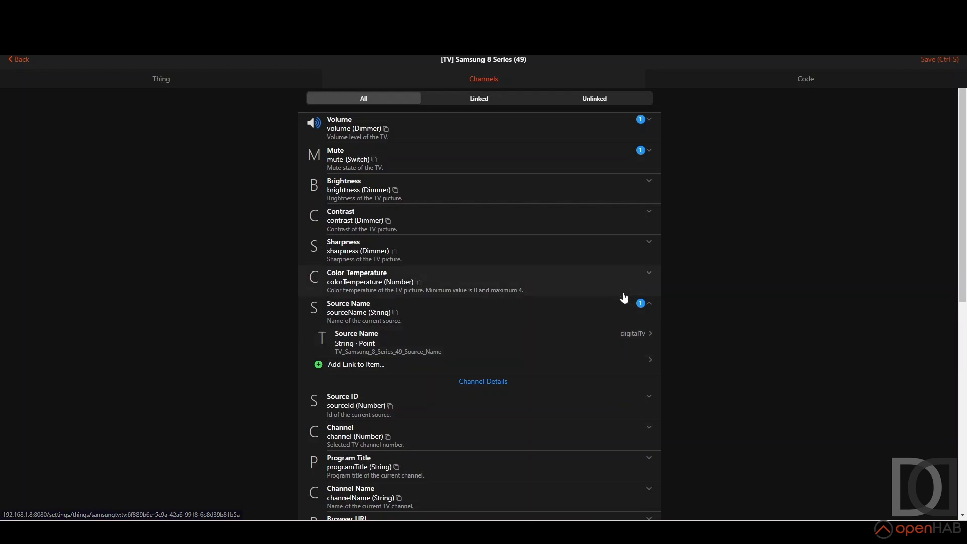
Check the current states of the items linked to the Mute and Volume channels.
click(451, 159)
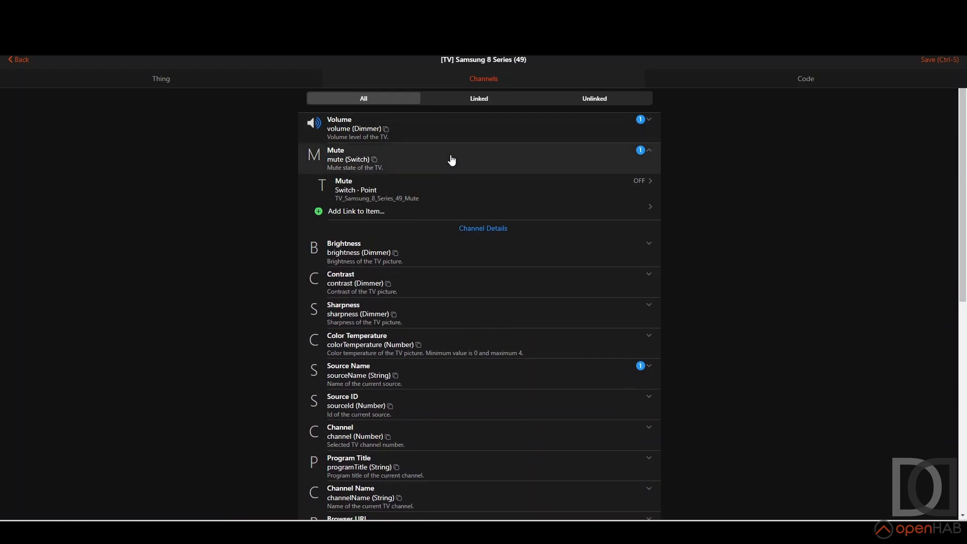
click(448, 157)
click(460, 135)
click(461, 136)
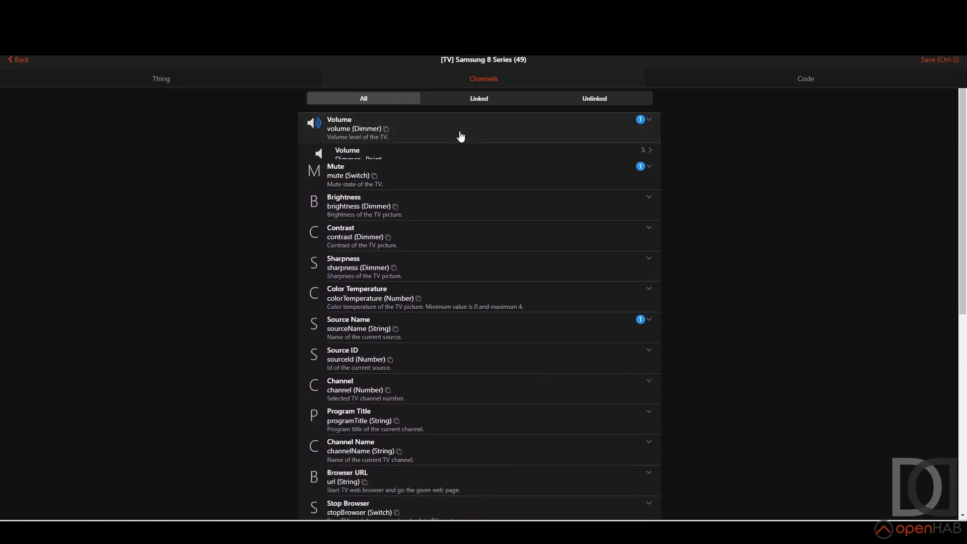
Link the Channel channel to a new item in the parent group TV Soggiorno (eqPTSoggiornoTV).
scroll(428, 301, down, 1)
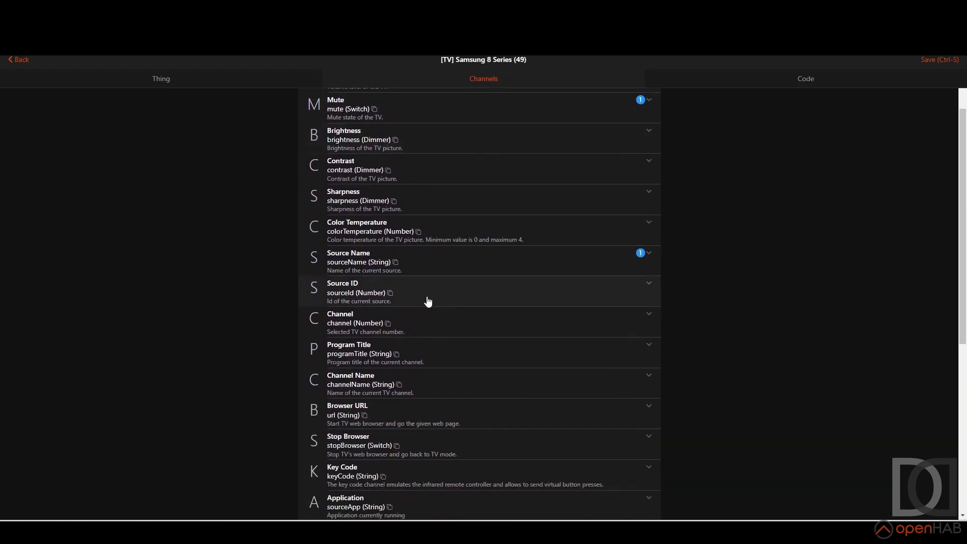
click(446, 328)
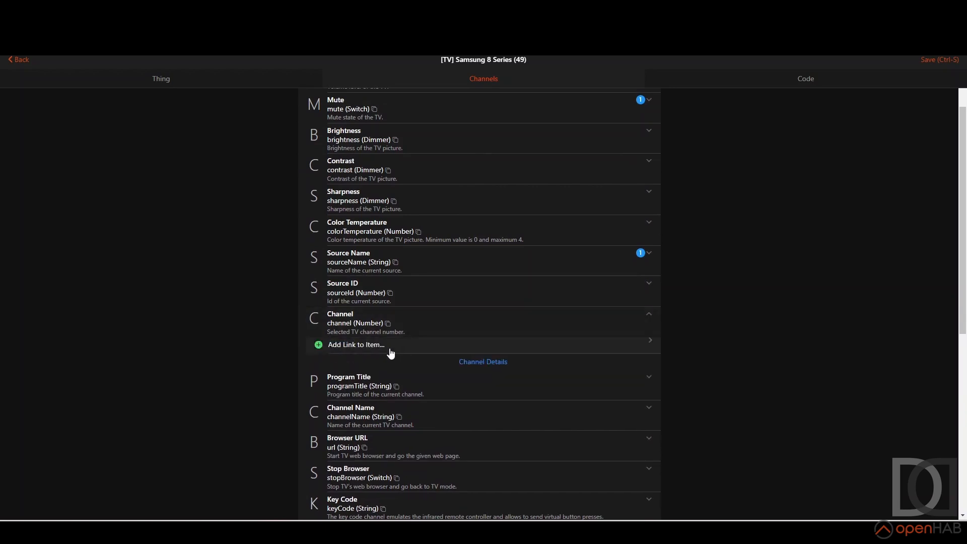
click(363, 346)
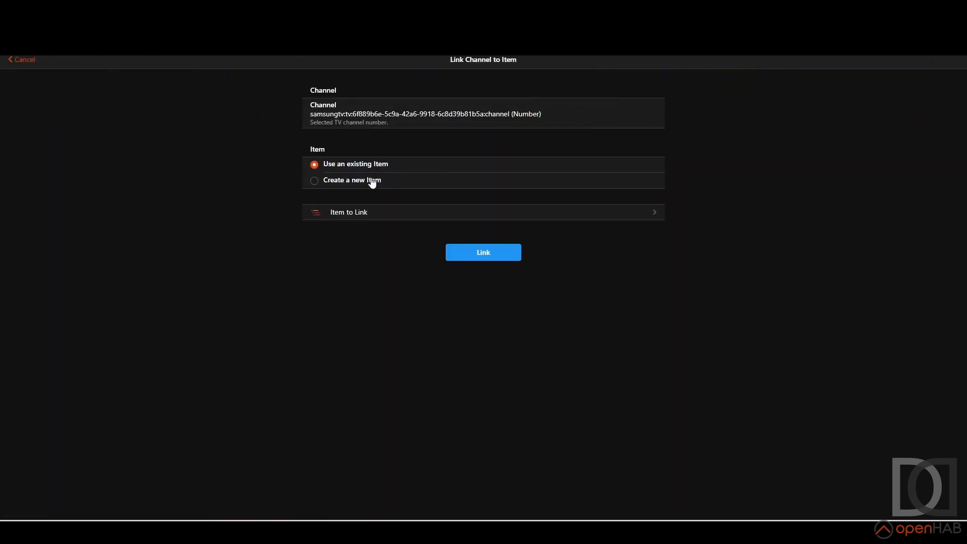
click(372, 181)
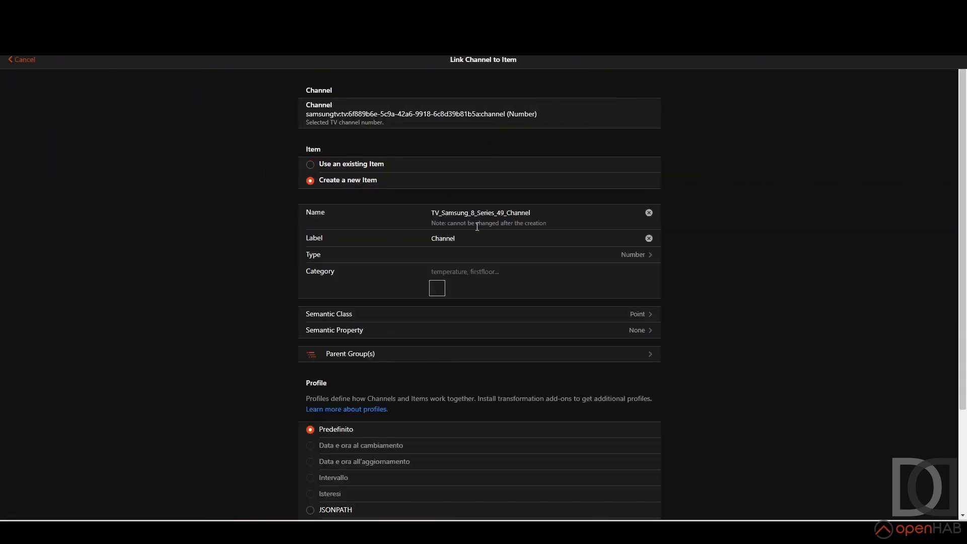
click(385, 354)
text(soggiornotv)
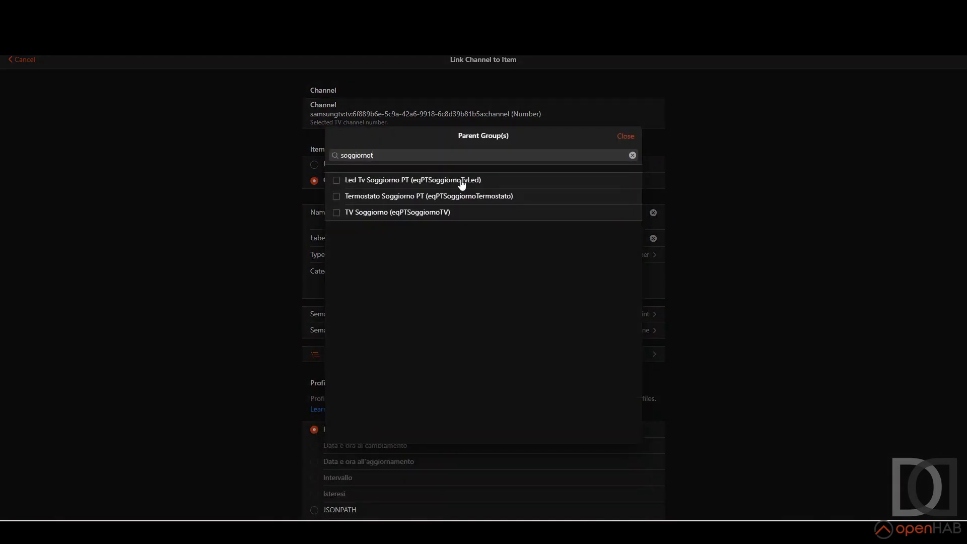
click(457, 194)
click(630, 135)
scroll(604, 227, down, 3)
click(489, 491)
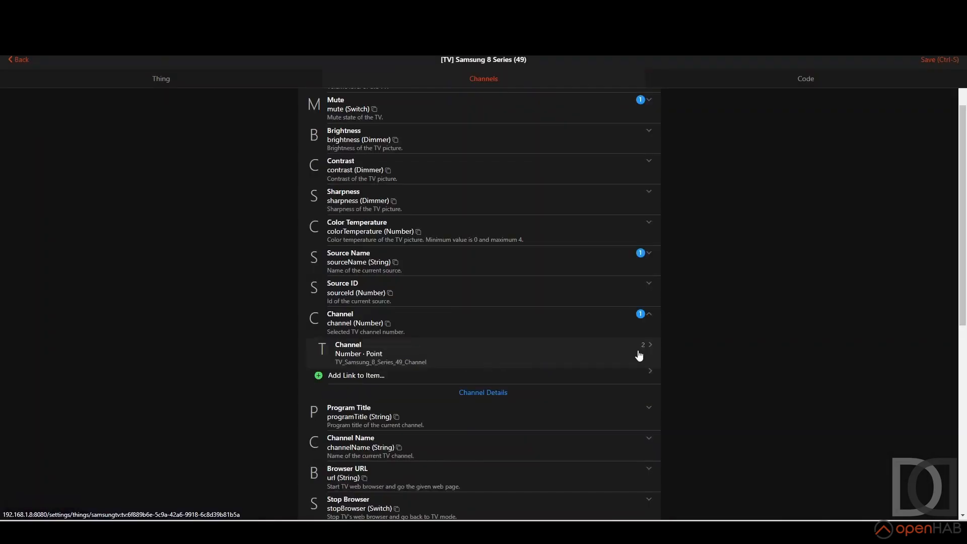
Link the Channel Name channel to a new item in the parent group TV Soggiorno (eqPTSoggiornoTV).
scroll(576, 364, down, 2)
click(438, 405)
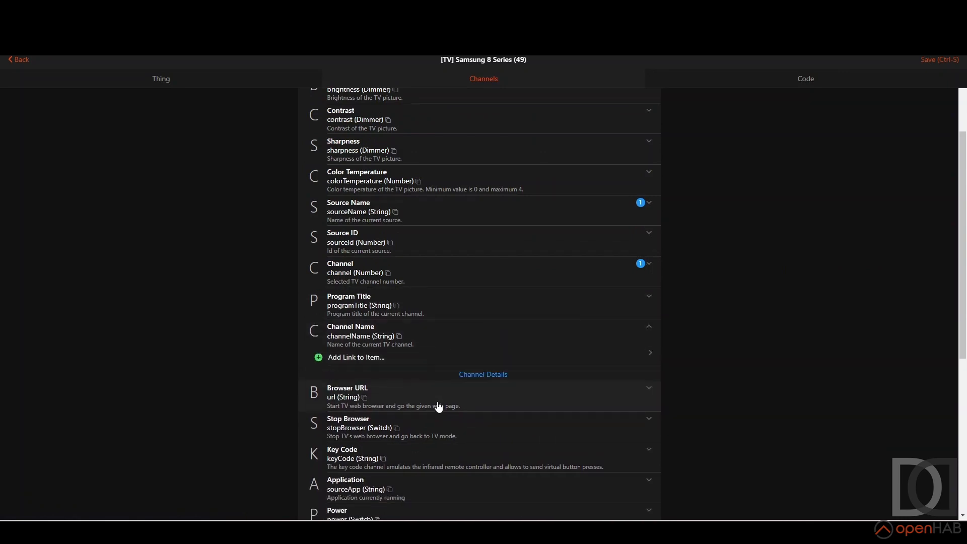
click(363, 359)
click(362, 182)
click(362, 354)
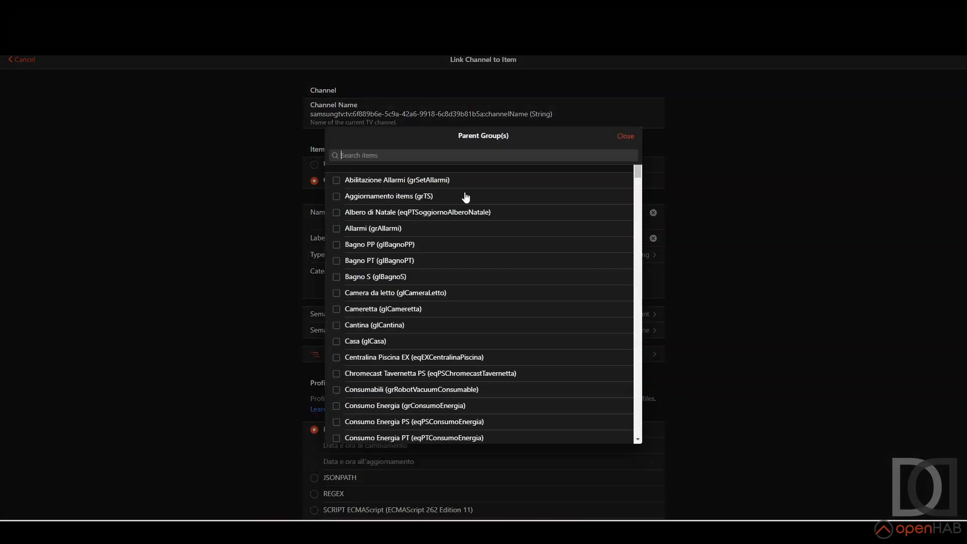
text(soggiornotv)
click(364, 197)
click(625, 137)
scroll(623, 168, down, 10)
click(503, 489)
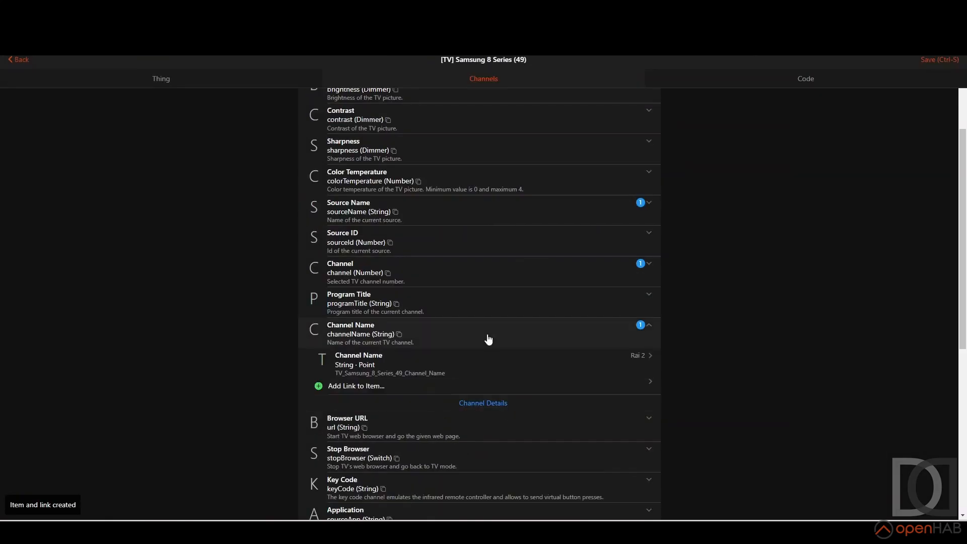
Link the Power channel to a new item in the parent group TV Soggiorno (eqPTSoggiornoTV).
scroll(488, 340, down, 5)
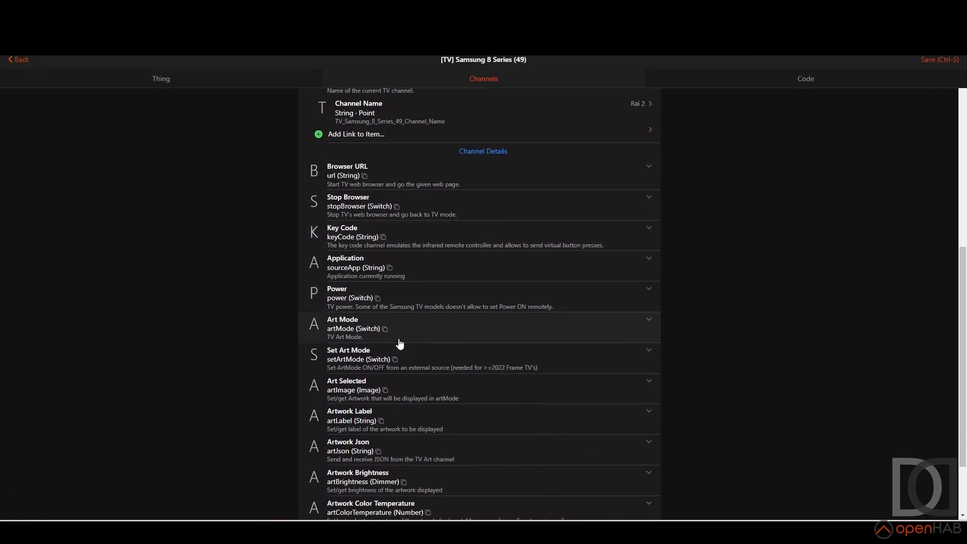
click(414, 305)
click(353, 259)
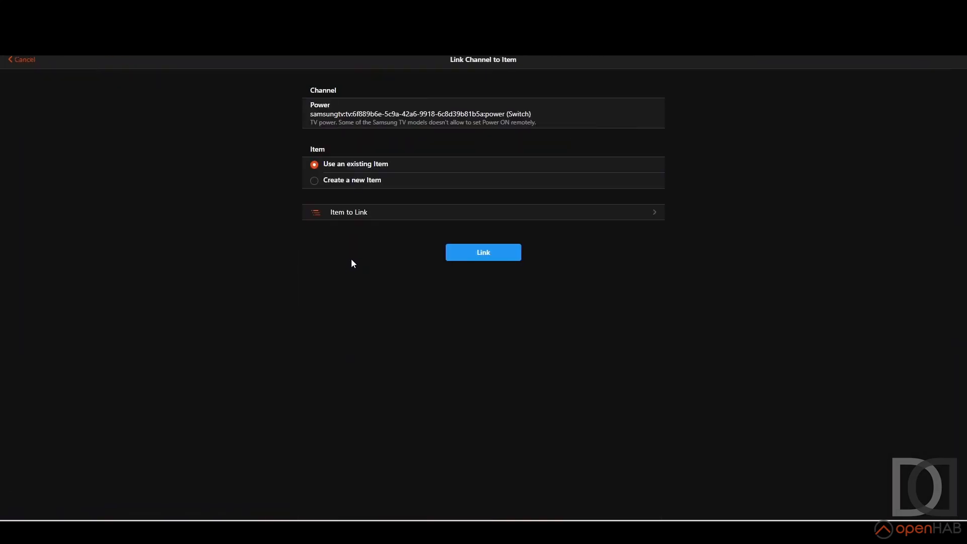
click(352, 181)
click(353, 354)
text(soggiornotv)
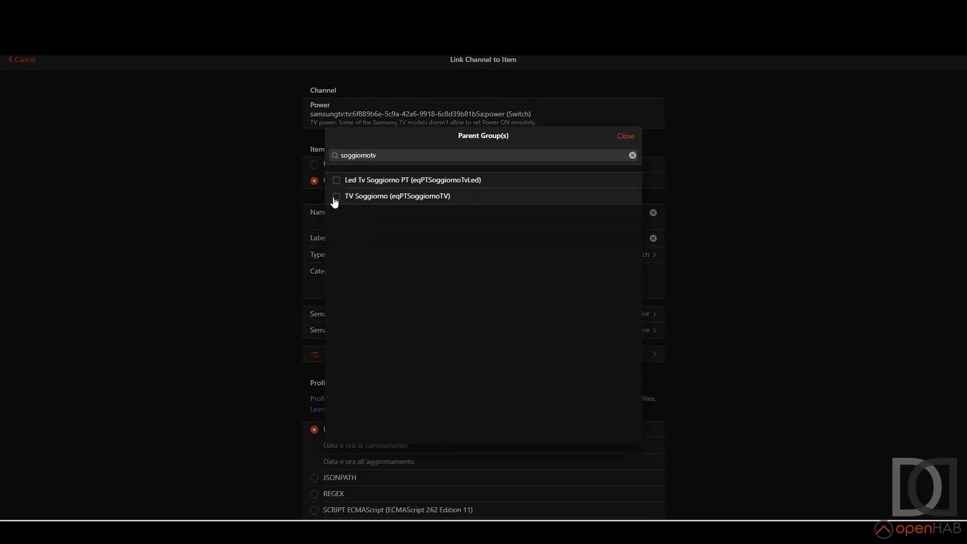
click(335, 198)
click(625, 136)
scroll(523, 383, down, 2)
click(480, 495)
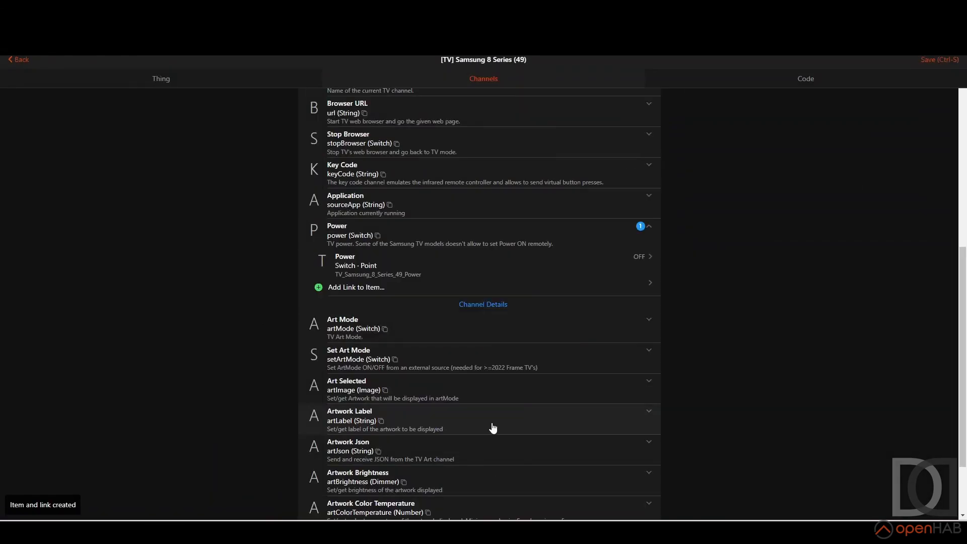
Review the Power item's link details without changing them, and save the Samsung TV thing.
click(373, 266)
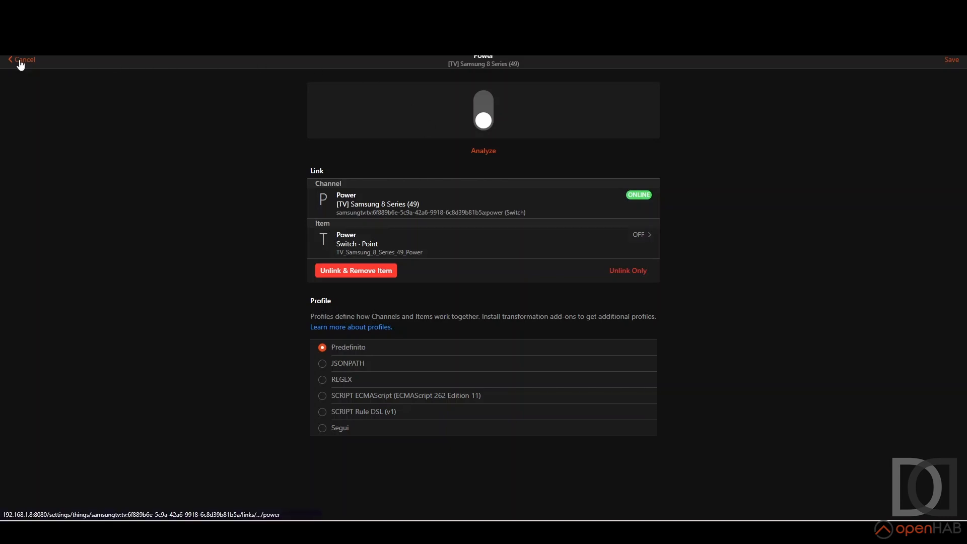
click(20, 62)
click(922, 63)
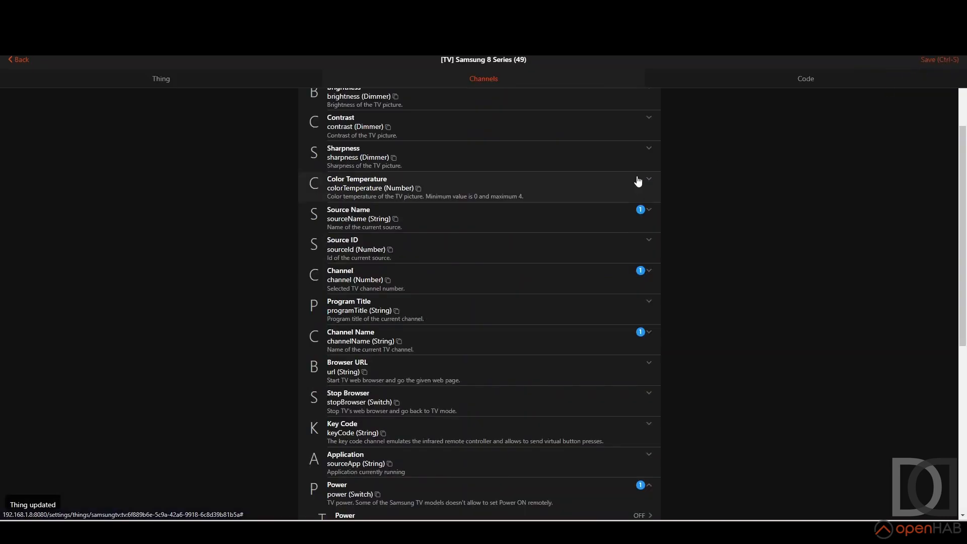
Open the Televisione equipment card from the home page and raise the TV Soggiorno volume slightly with its slider.
click(21, 60)
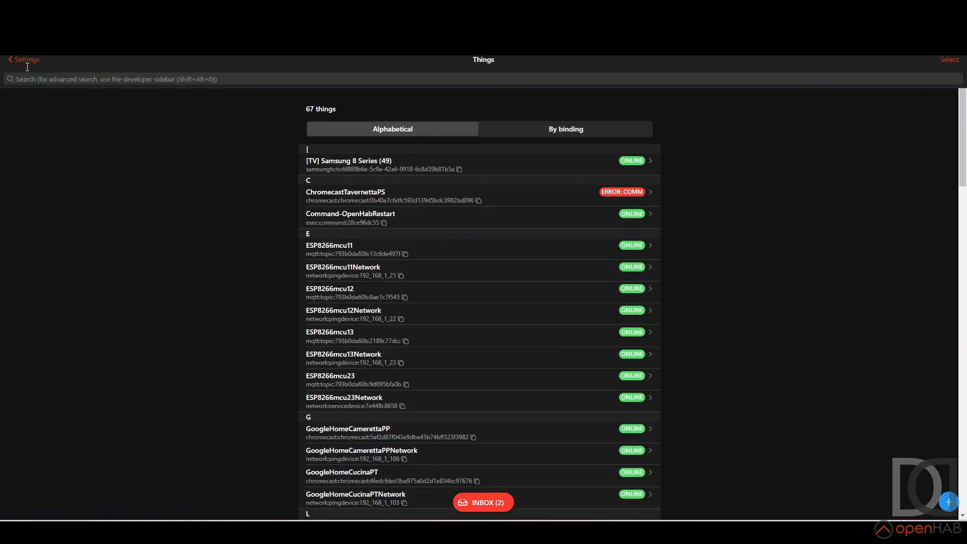
click(25, 60)
click(15, 63)
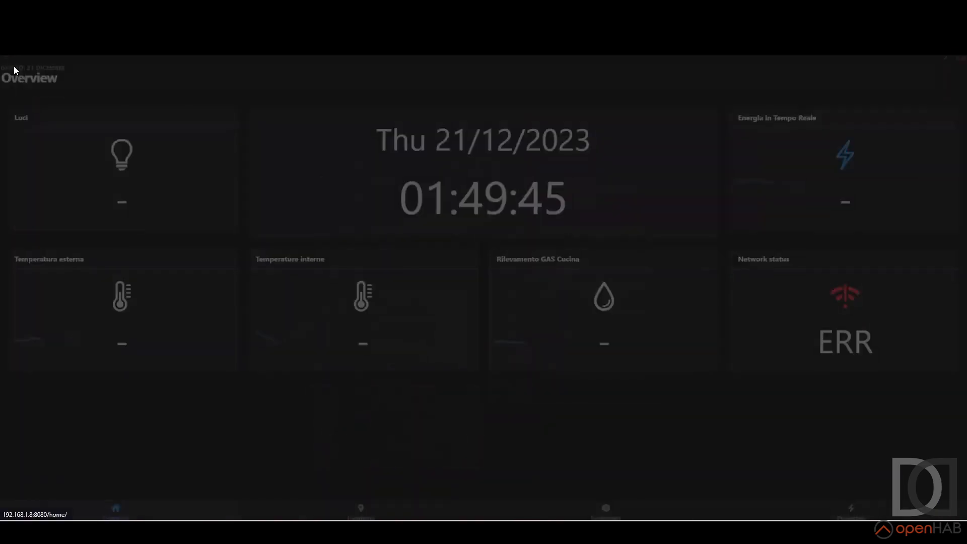
click(12, 60)
click(58, 86)
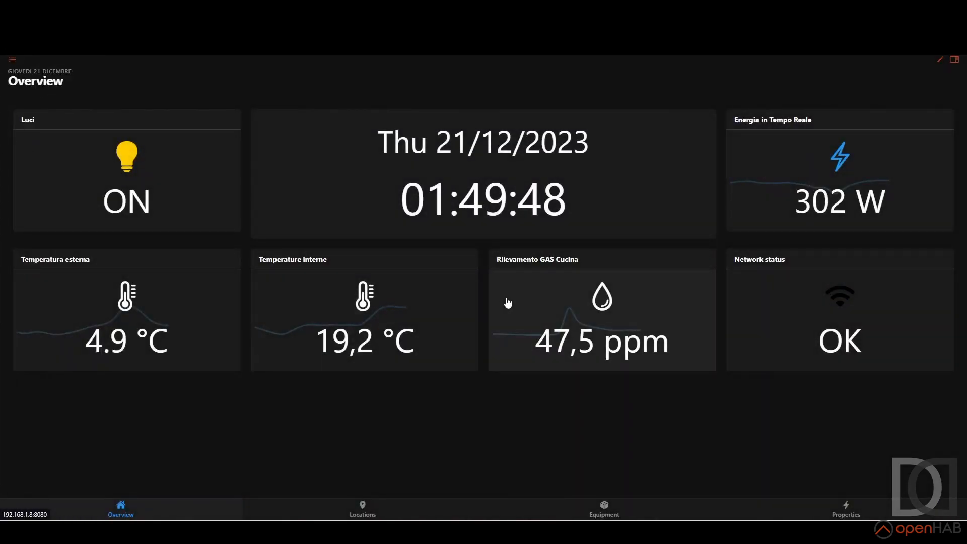
click(605, 509)
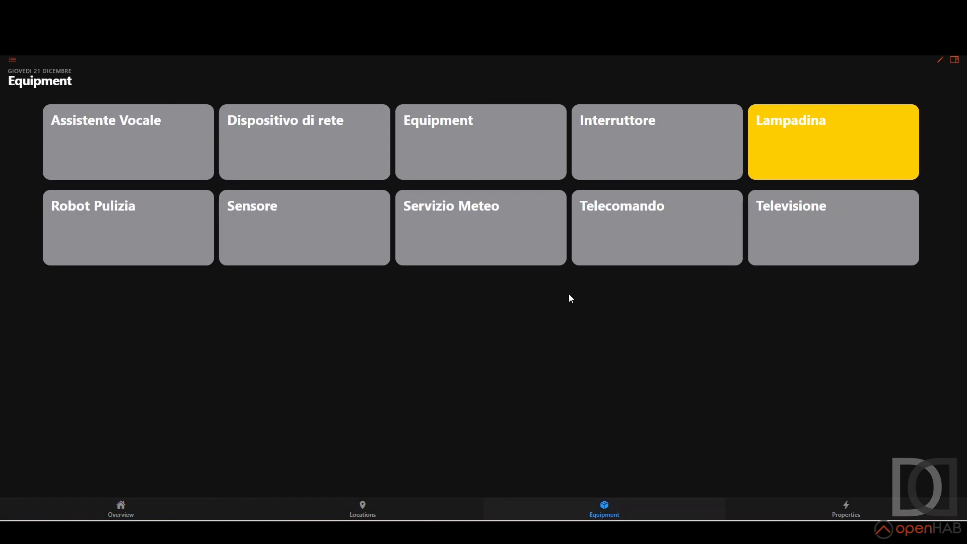
click(801, 220)
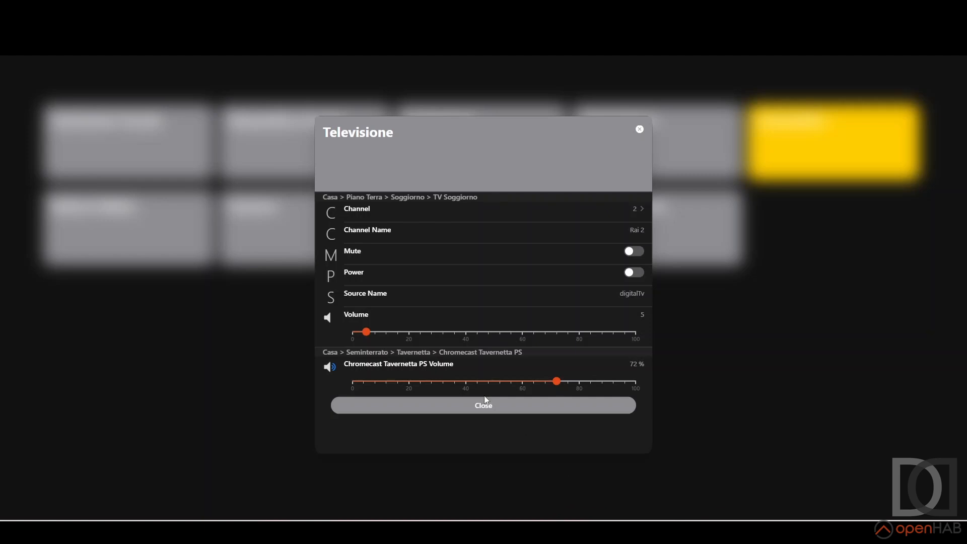
drag(369, 335, 378, 334)
click(639, 129)
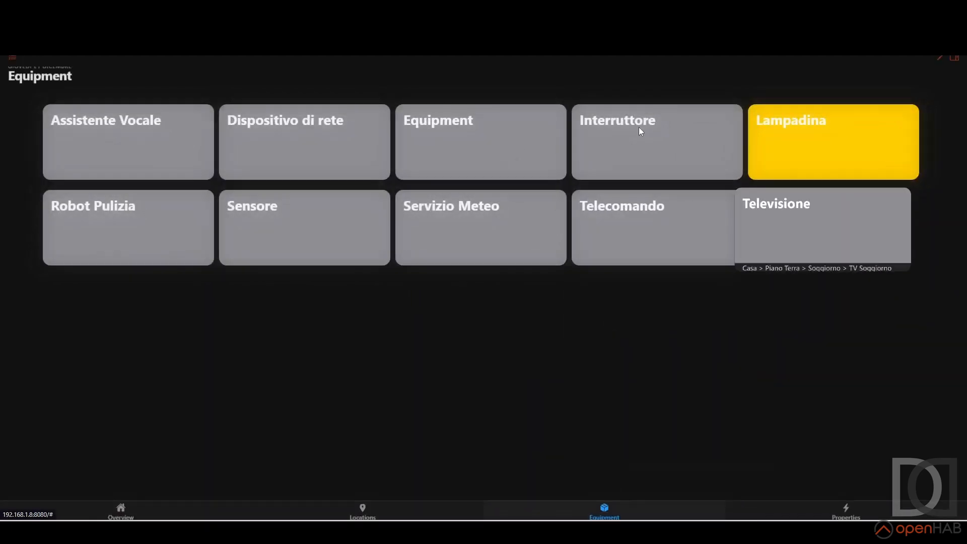
Show the advanced configuration of the [TV] Samsung 8 Series (49) thing and select the SmartThings token page address given there.
click(12, 58)
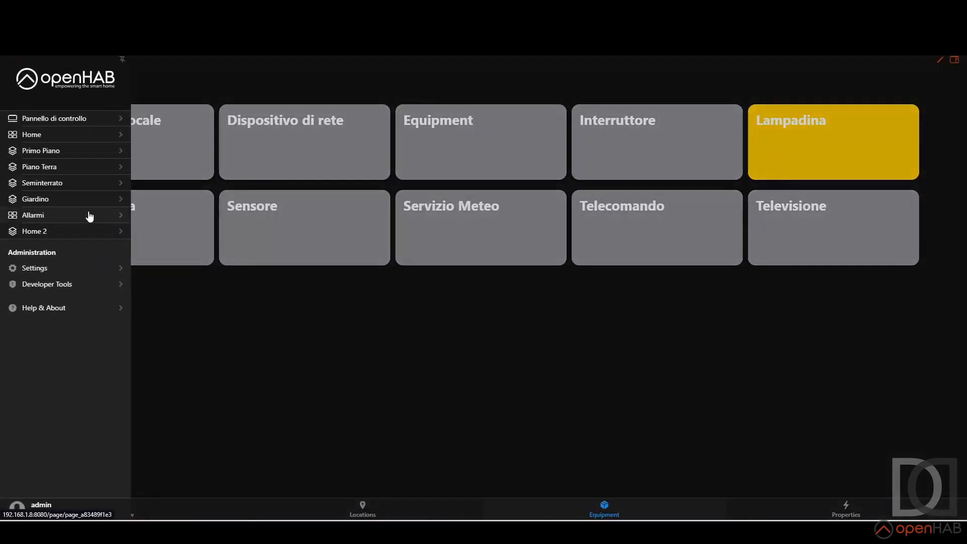
click(56, 267)
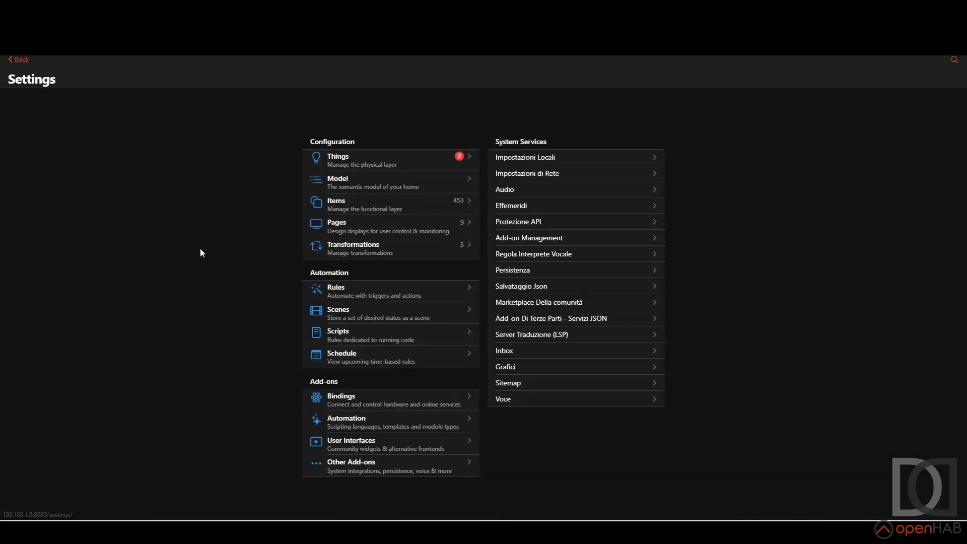
click(346, 164)
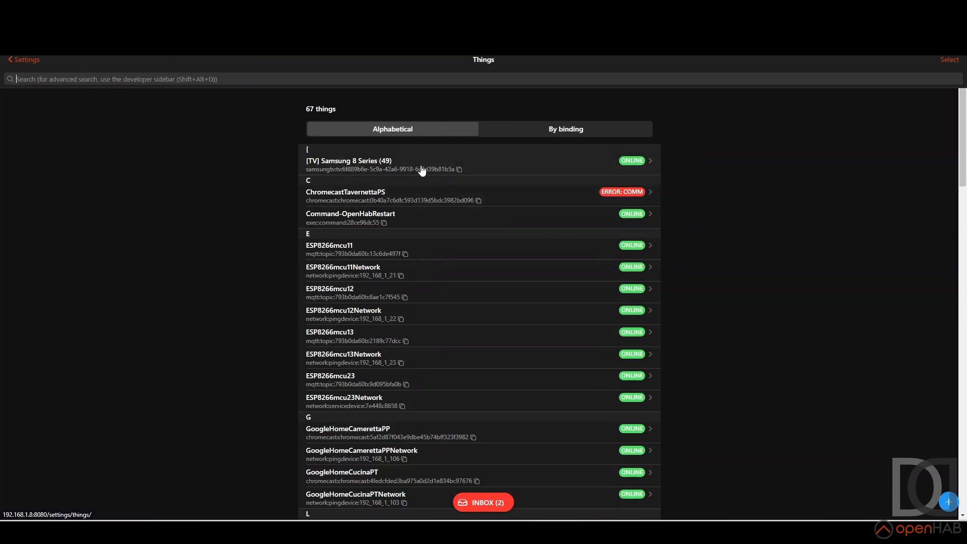
click(422, 170)
scroll(378, 214, down, 2)
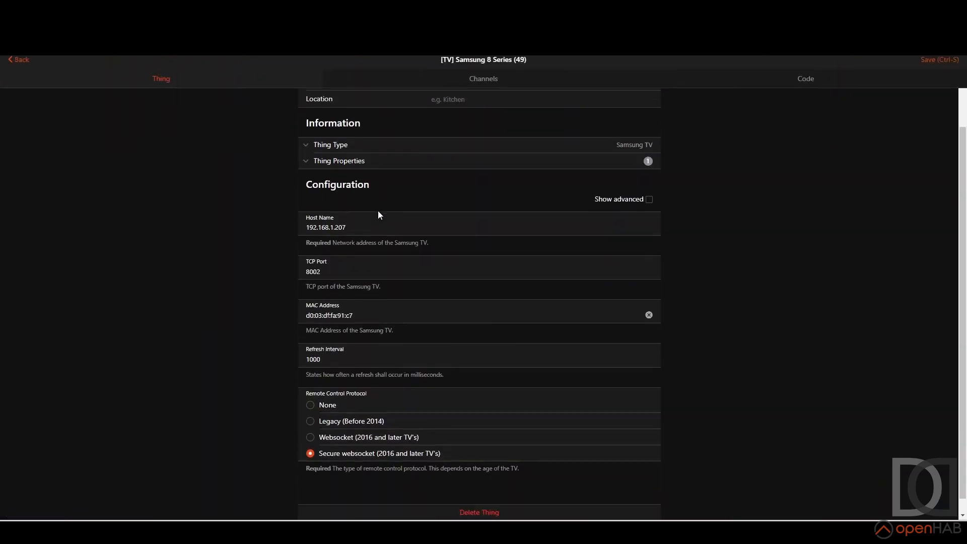
click(648, 184)
scroll(464, 250, down, 4)
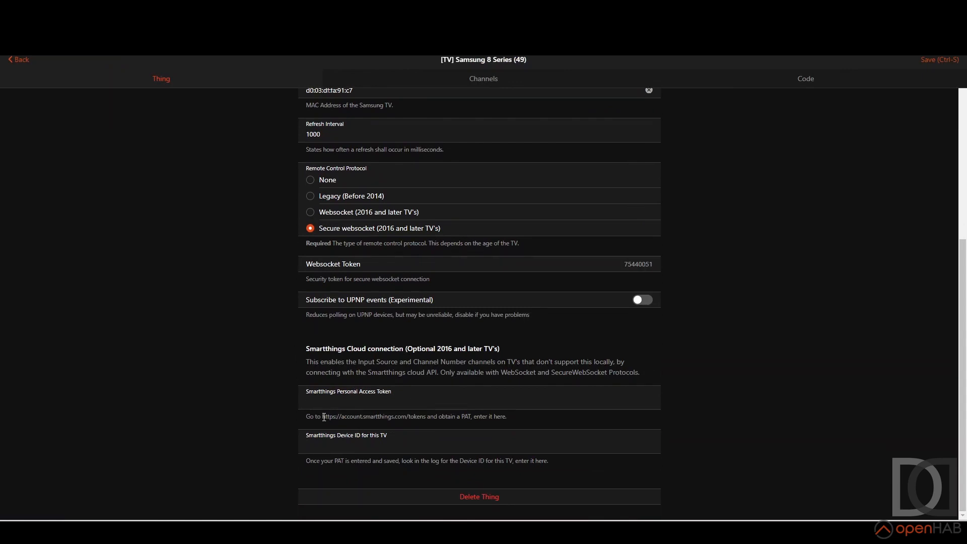
drag(323, 417, 425, 416)
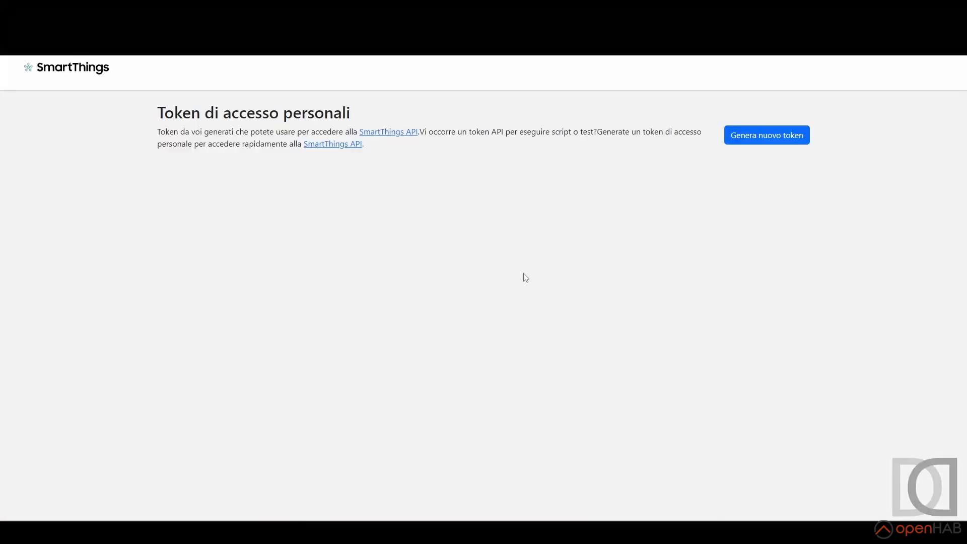
On the SmartThings personal access tokens page, start a new token named OPENHAB.
click(791, 139)
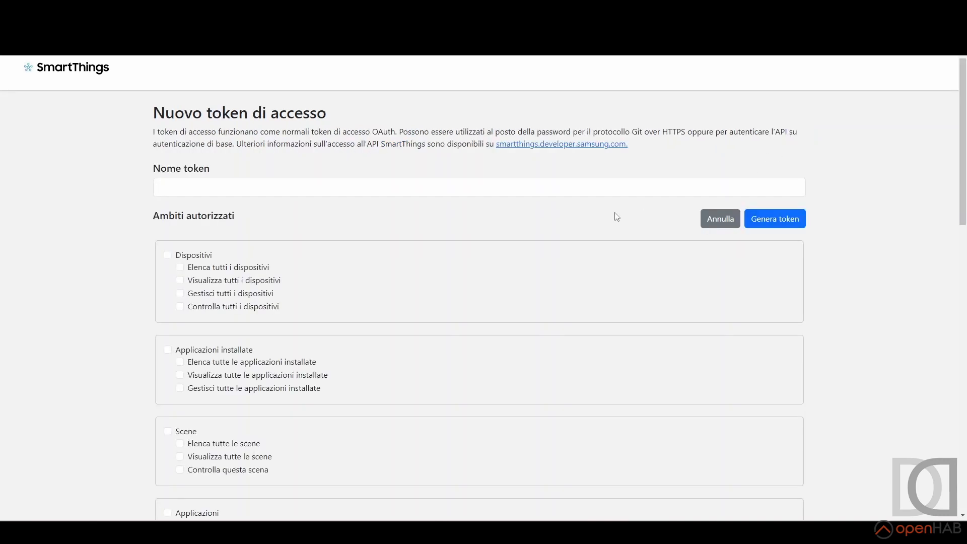
click(540, 190)
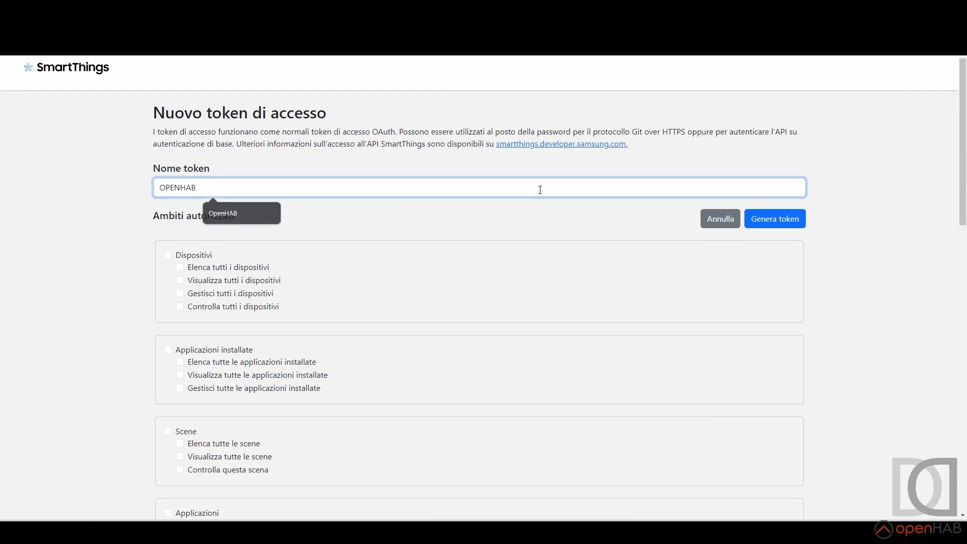
key(Tab)
Authorize the complete Dispositivi, Applicazioni installate, Scene, Applicazioni, Channels and Custom Capabilites scopes for the new token.
click(167, 255)
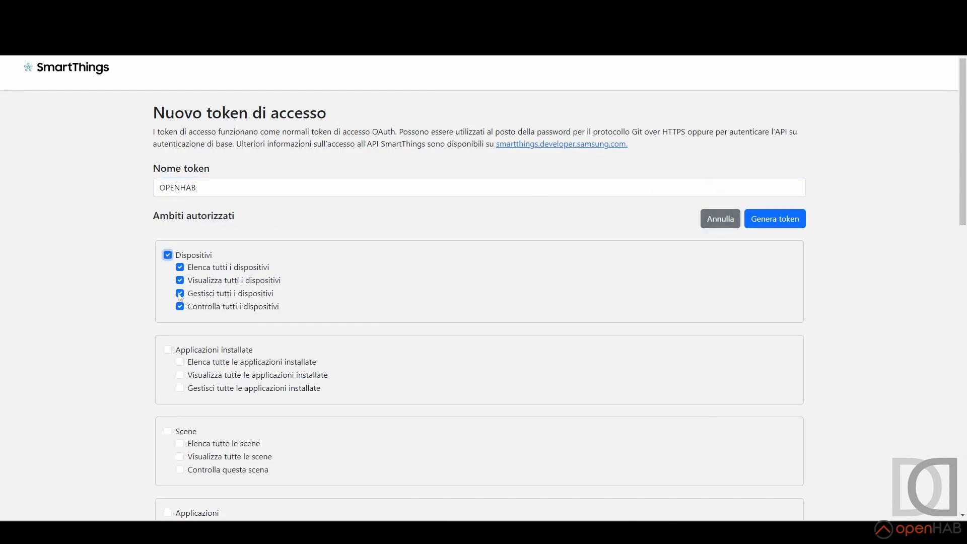
click(168, 349)
scroll(171, 299, down, 3)
click(168, 280)
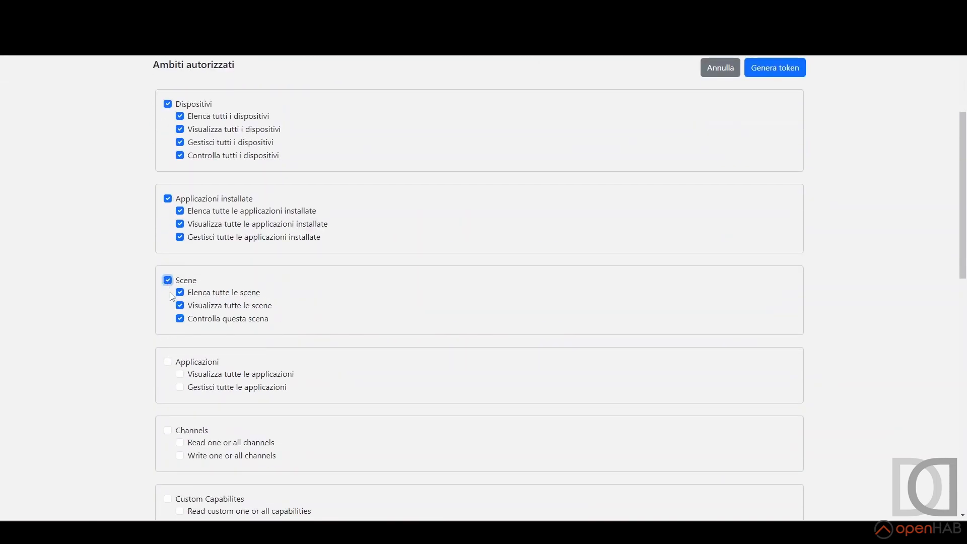
click(168, 362)
scroll(167, 366, down, 2)
click(168, 329)
click(168, 398)
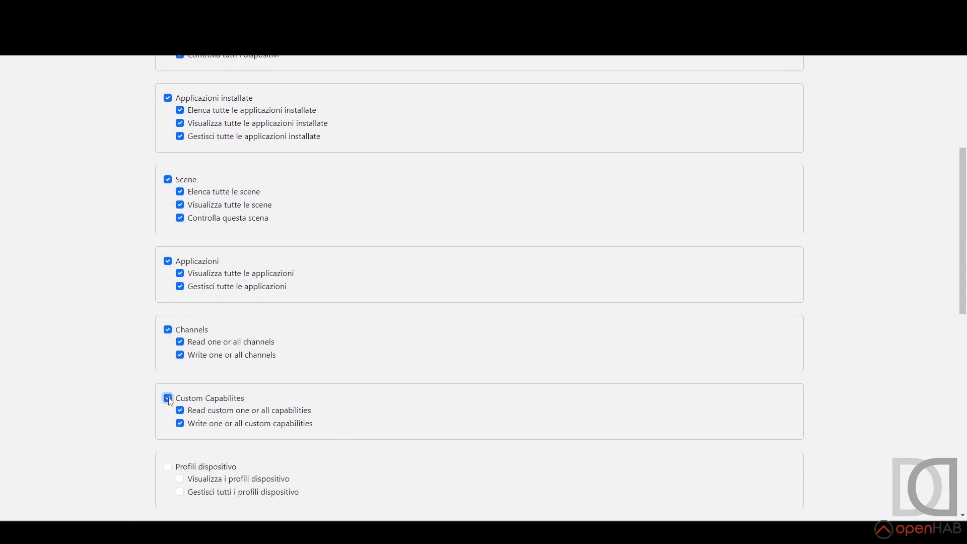
Authorize the complete Profili dispositivo, Drivers, Invitations and Posizioni scopes for the new token.
scroll(169, 400, down, 3)
click(168, 315)
click(168, 384)
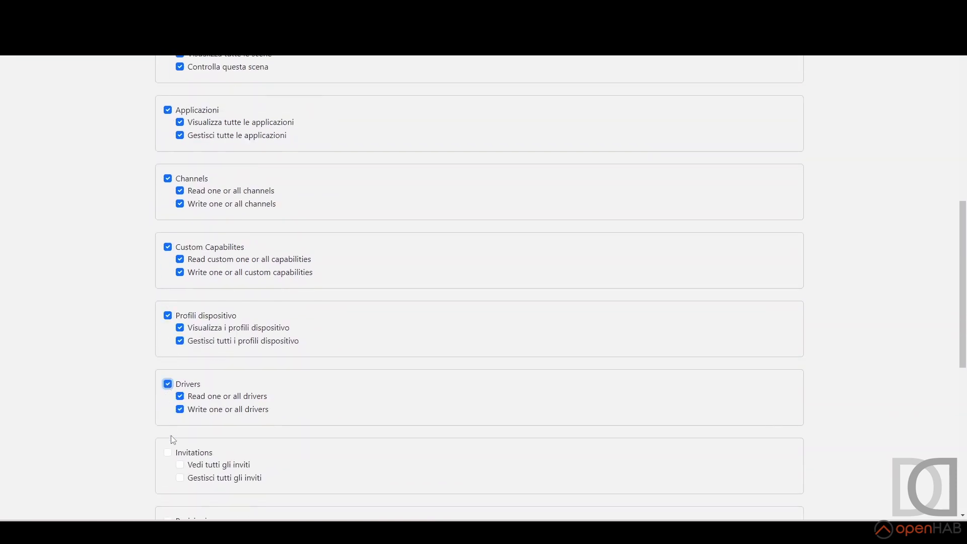
click(168, 452)
scroll(167, 448, down, 3)
click(168, 370)
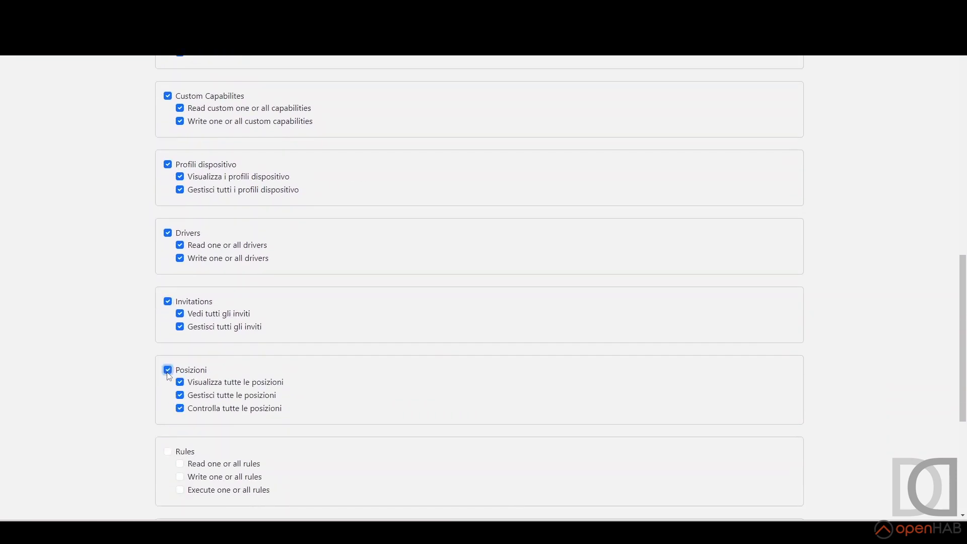
Authorize the complete Rules, Programmi, Notifications and Audio/Video scopes for the new token.
scroll(168, 375, down, 2)
click(168, 350)
scroll(172, 366, down, 2)
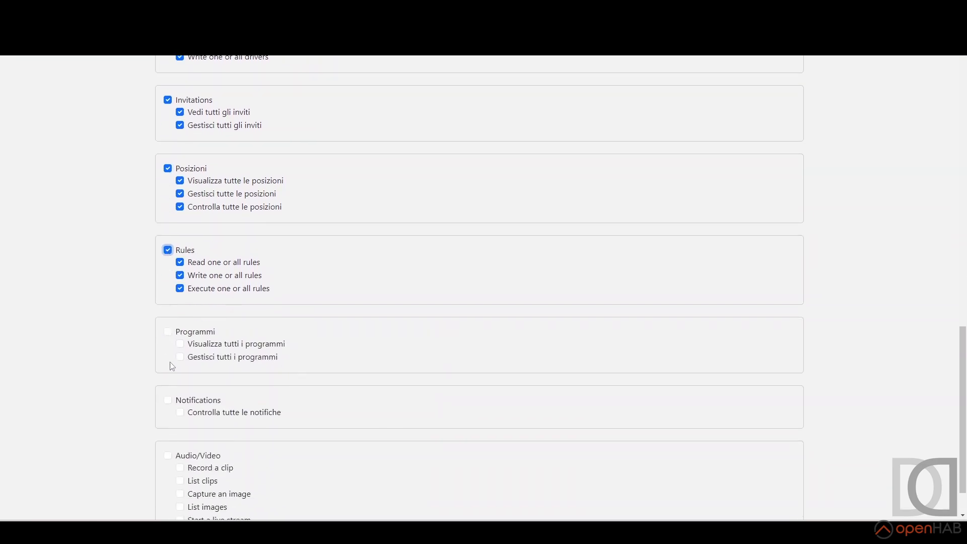
click(167, 331)
click(168, 400)
scroll(169, 403, down, 1)
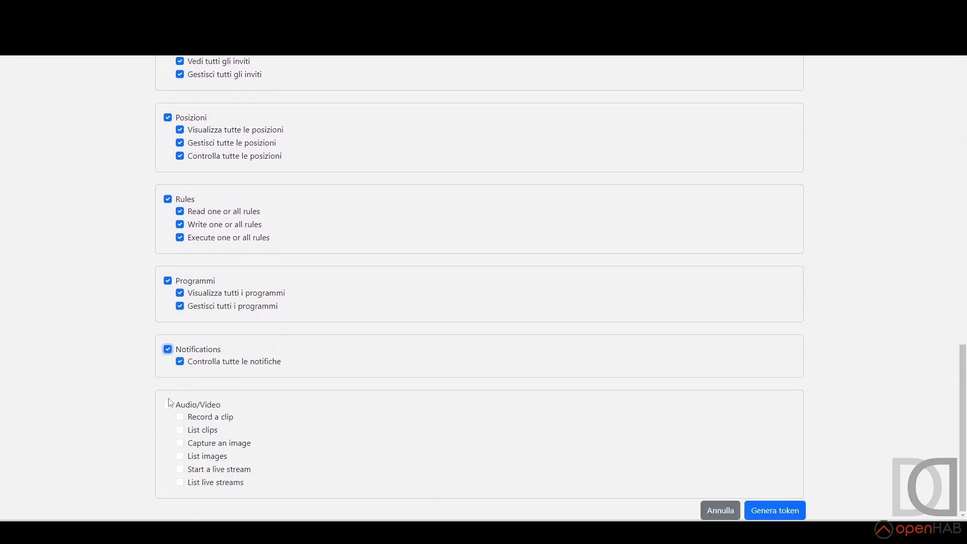
click(169, 404)
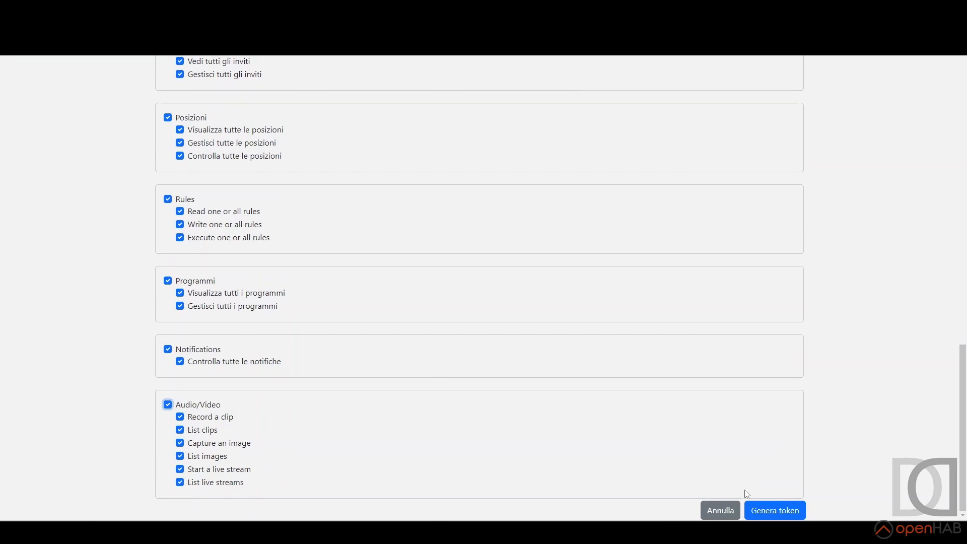
Generate the OPENHAB token and paste it as the Smartthings Personal Access Token of the Samsung TV thing in openHAB.
click(775, 510)
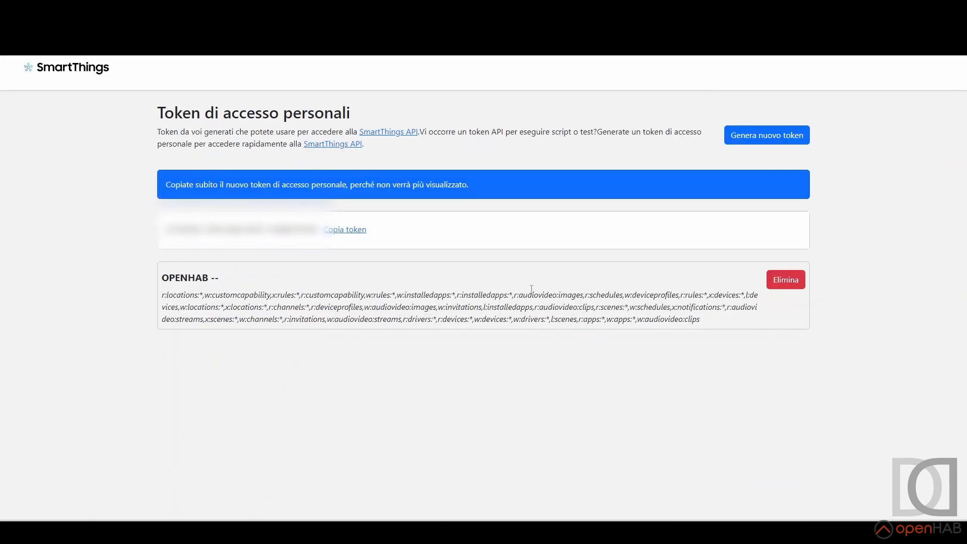
click(357, 234)
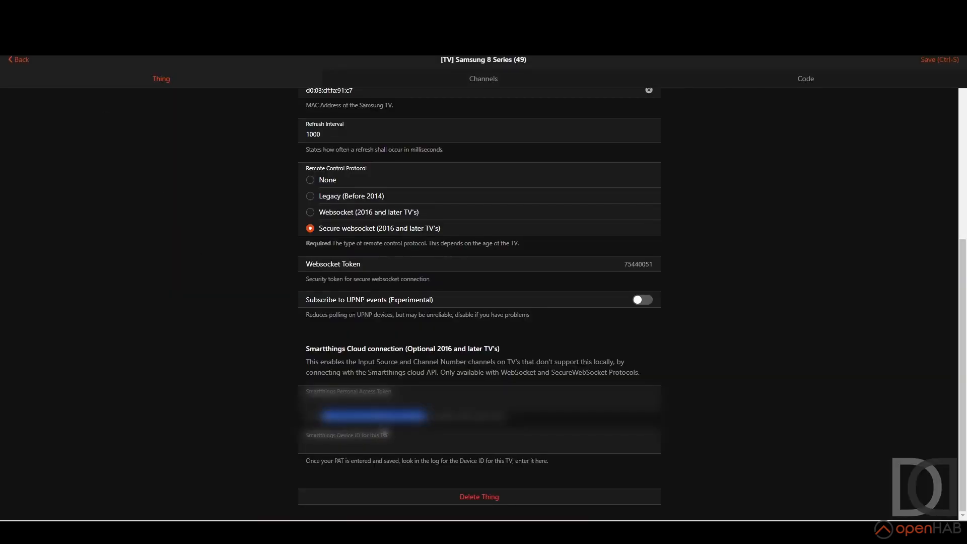
key(ctrl+v)
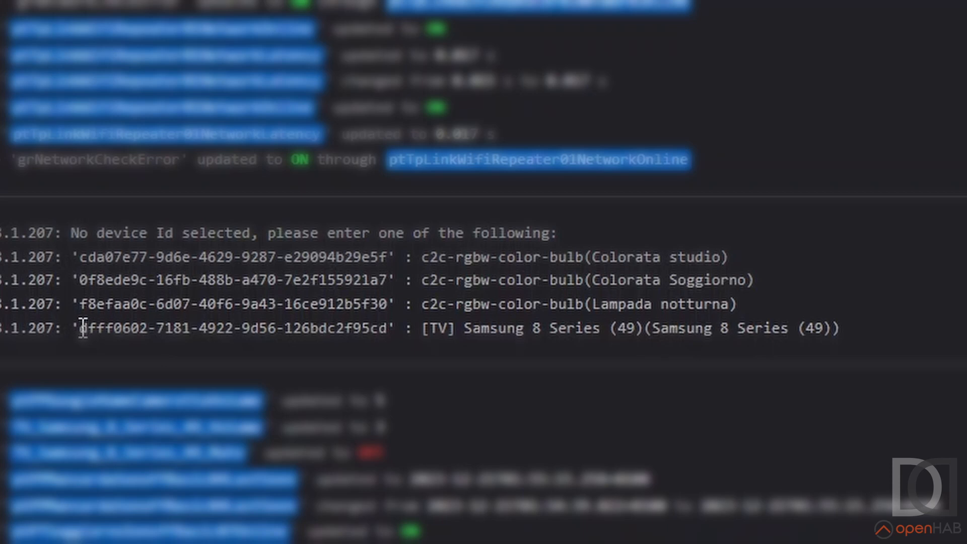
Copy the [TV] Samsung 8 Series (49) device ID from the log into the thing's Smartthings Device ID and save the thing.
drag(83, 328, 385, 328)
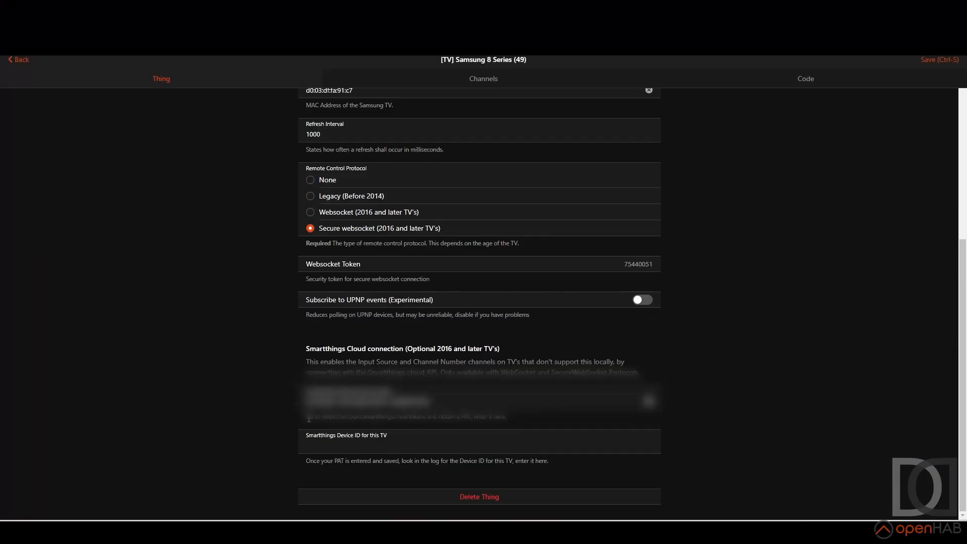
click(307, 442)
key(ctrl+v)
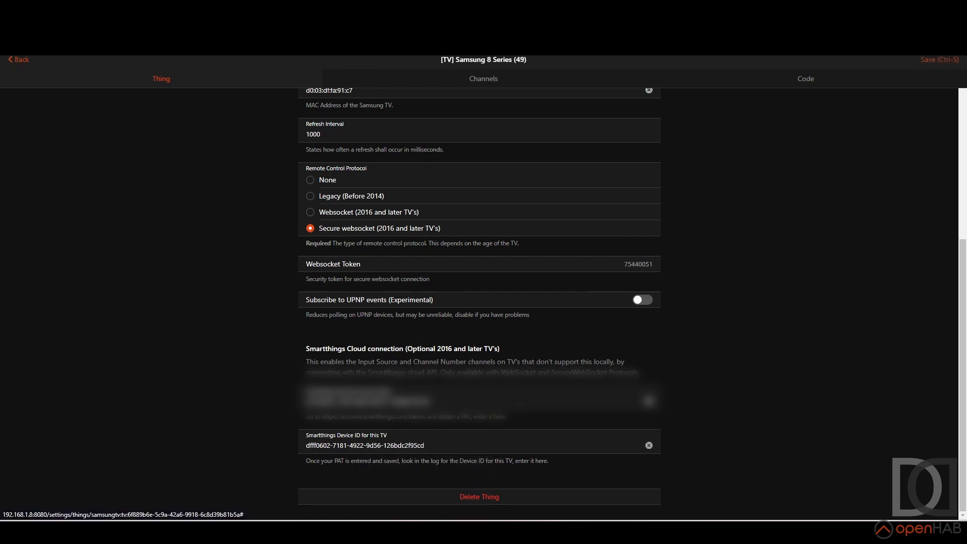
key(ctrl+s)
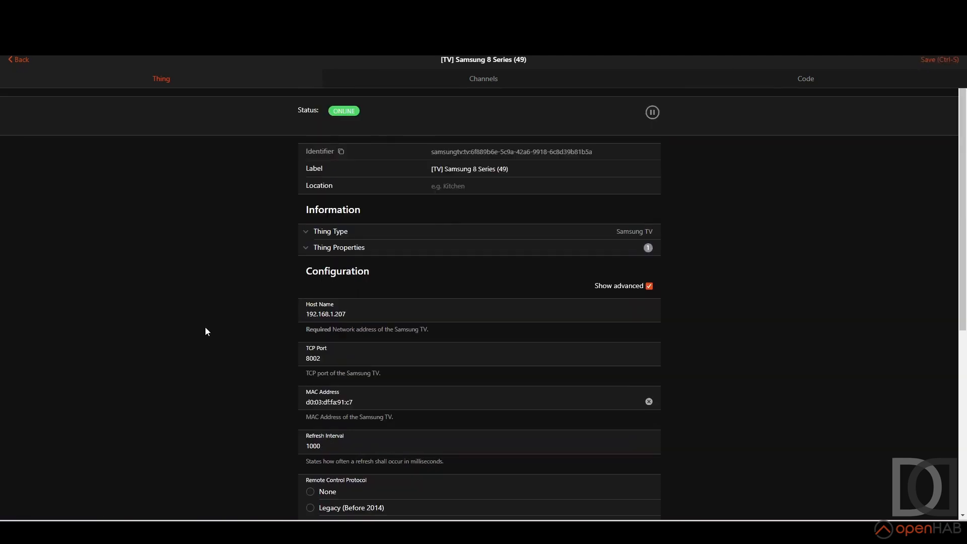
Examine the items linked to the TV thing's Source Name, Channel, Channel Name and Power channels, and show the advanced channels.
click(471, 80)
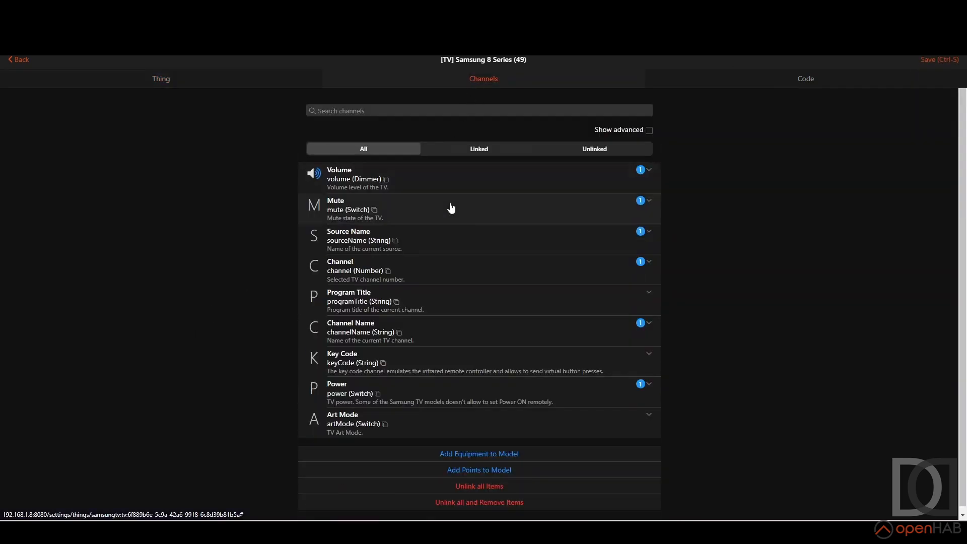
click(465, 245)
click(465, 245)
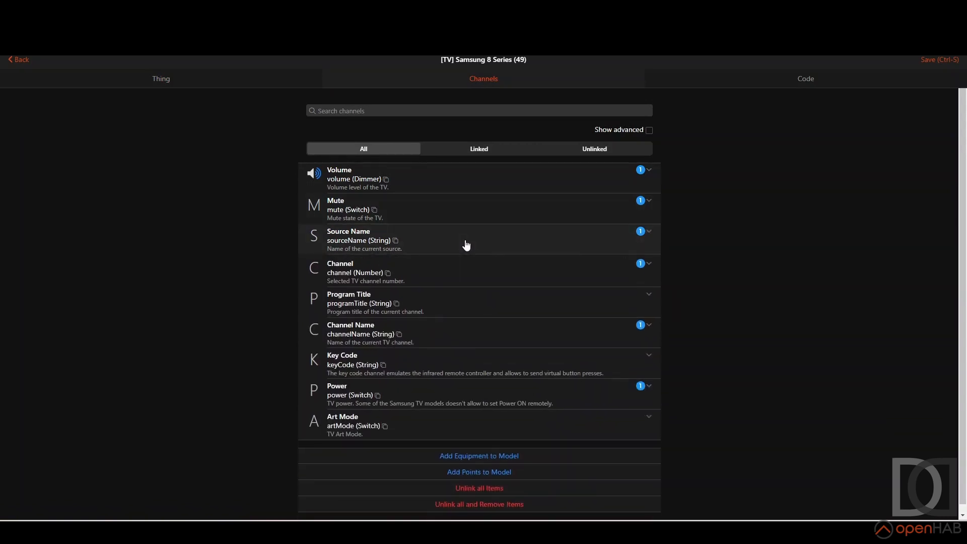
click(447, 278)
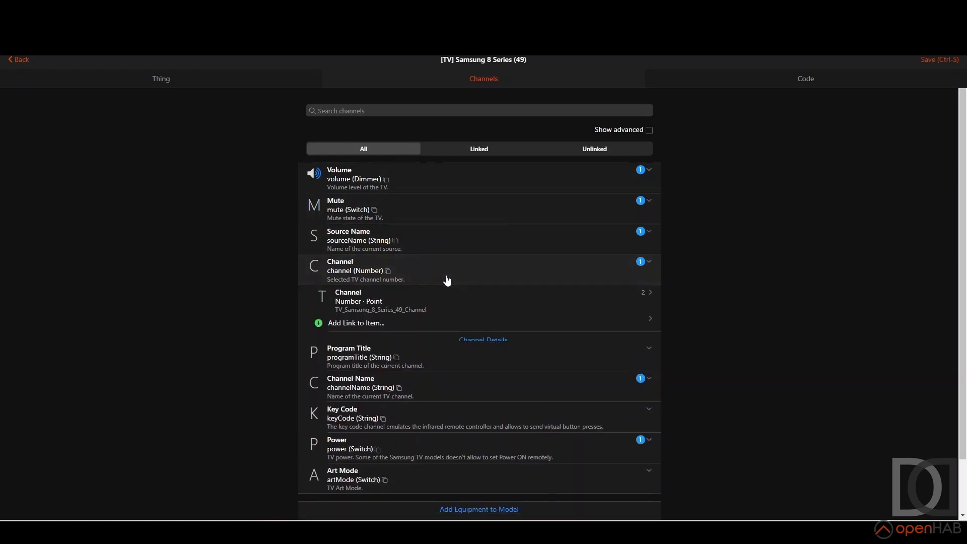
click(446, 279)
click(440, 341)
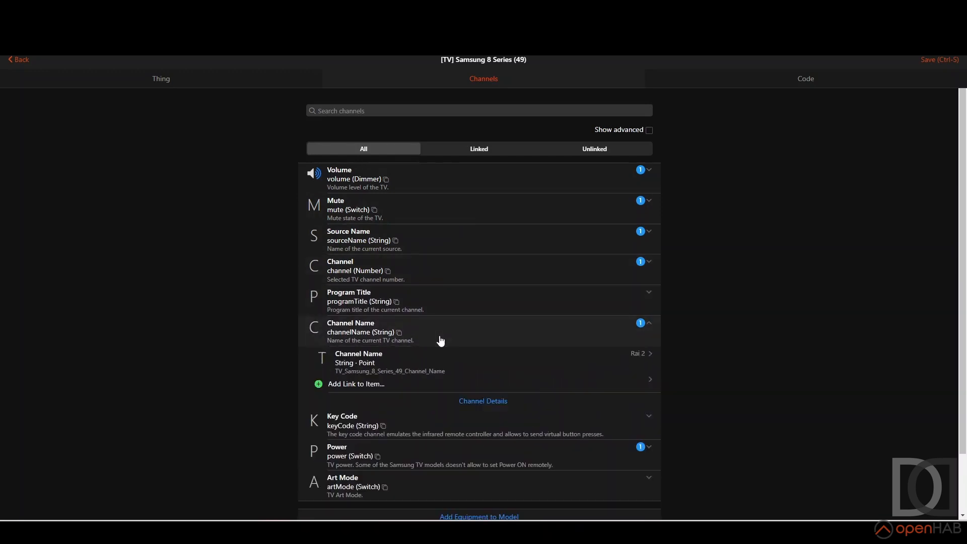
click(441, 341)
click(458, 394)
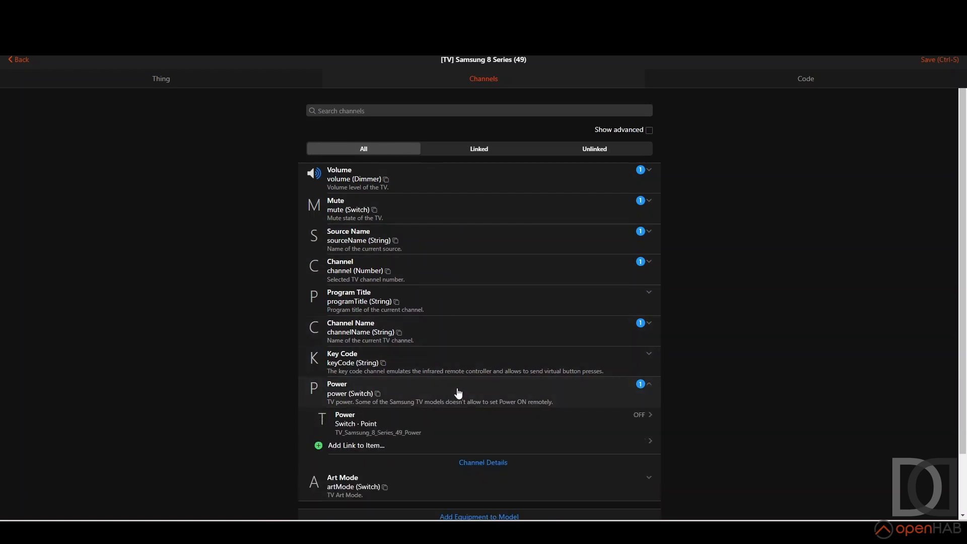
click(458, 393)
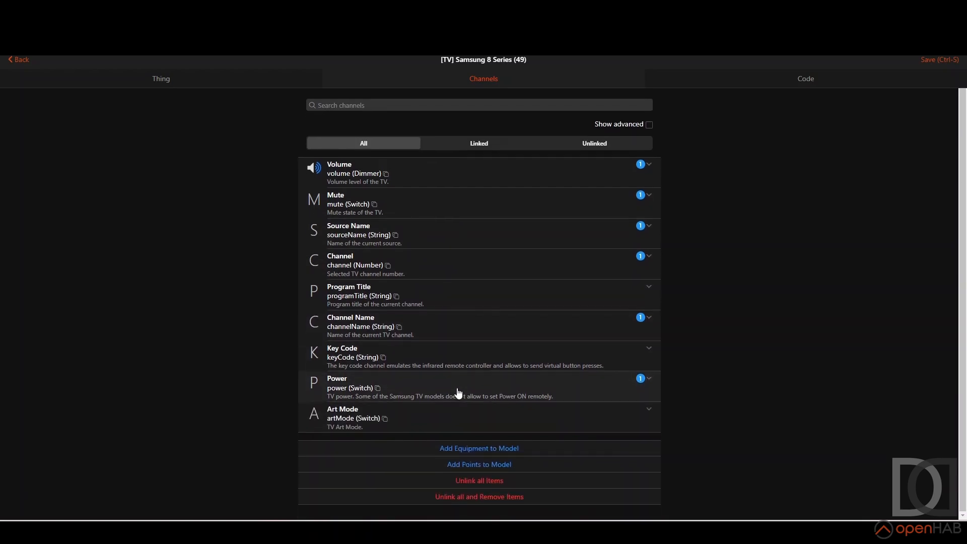
click(649, 125)
Return from the thing's settings to the home page and open the Televisione card in the equipment view.
click(24, 59)
click(21, 61)
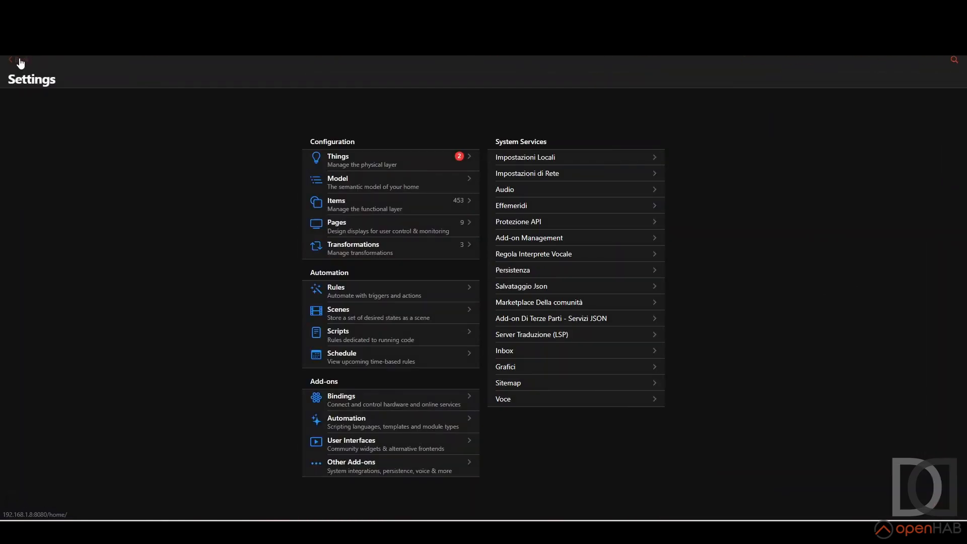
click(20, 61)
click(19, 62)
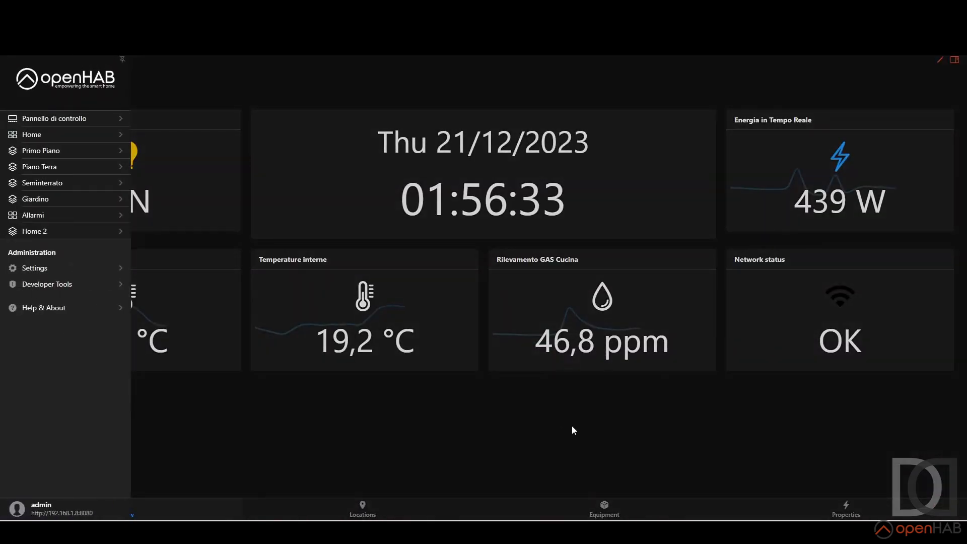
click(601, 509)
click(604, 511)
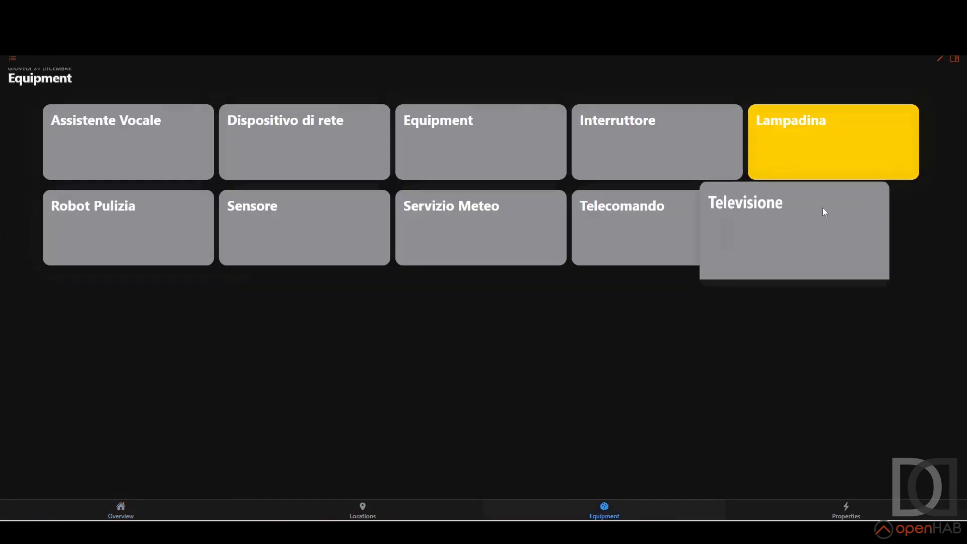